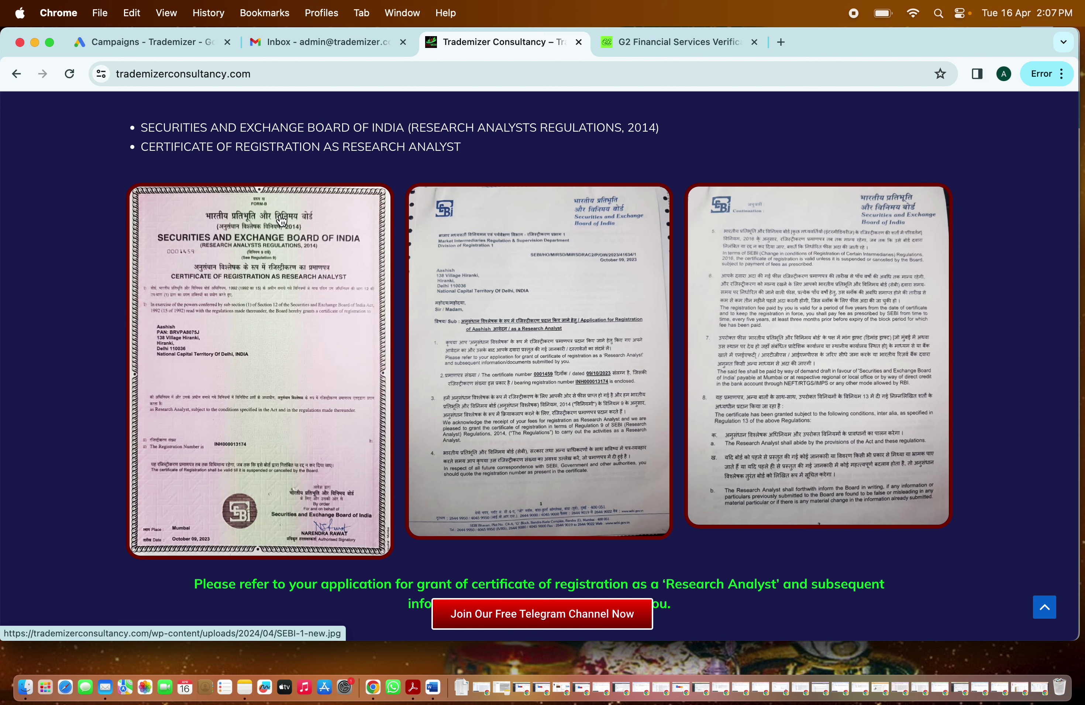
# - Open the 15 April Application Denied email from g2no-reply in Gmail and review the denial reason
pyautogui.scroll(15, 281, 222)
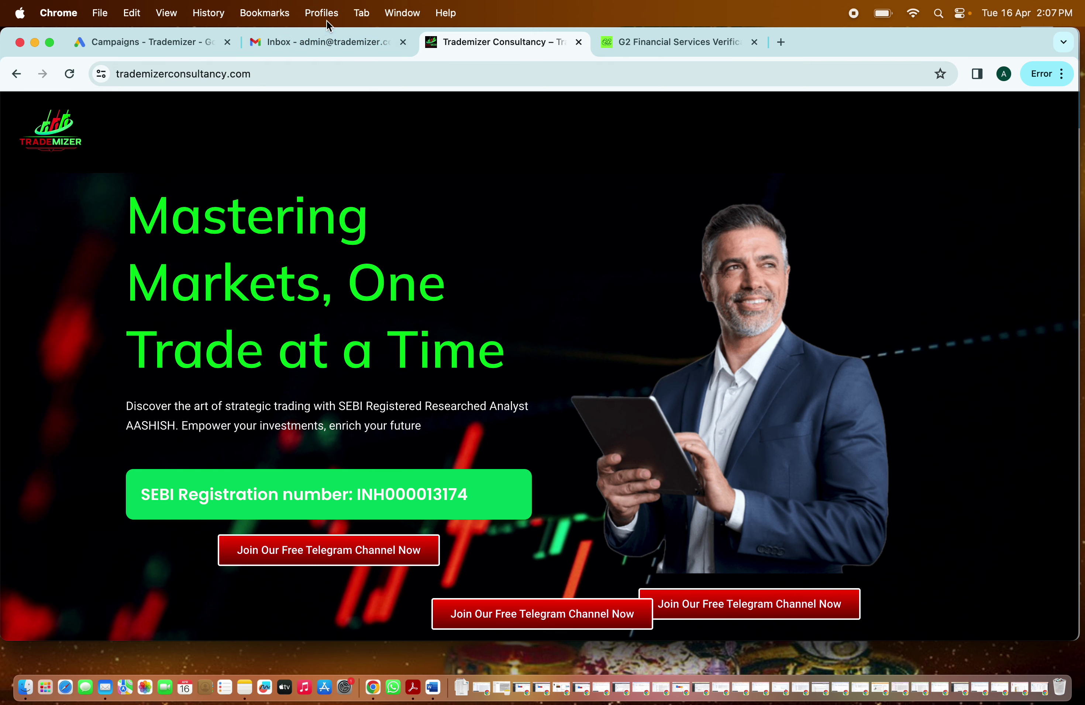
pyautogui.click(317, 43)
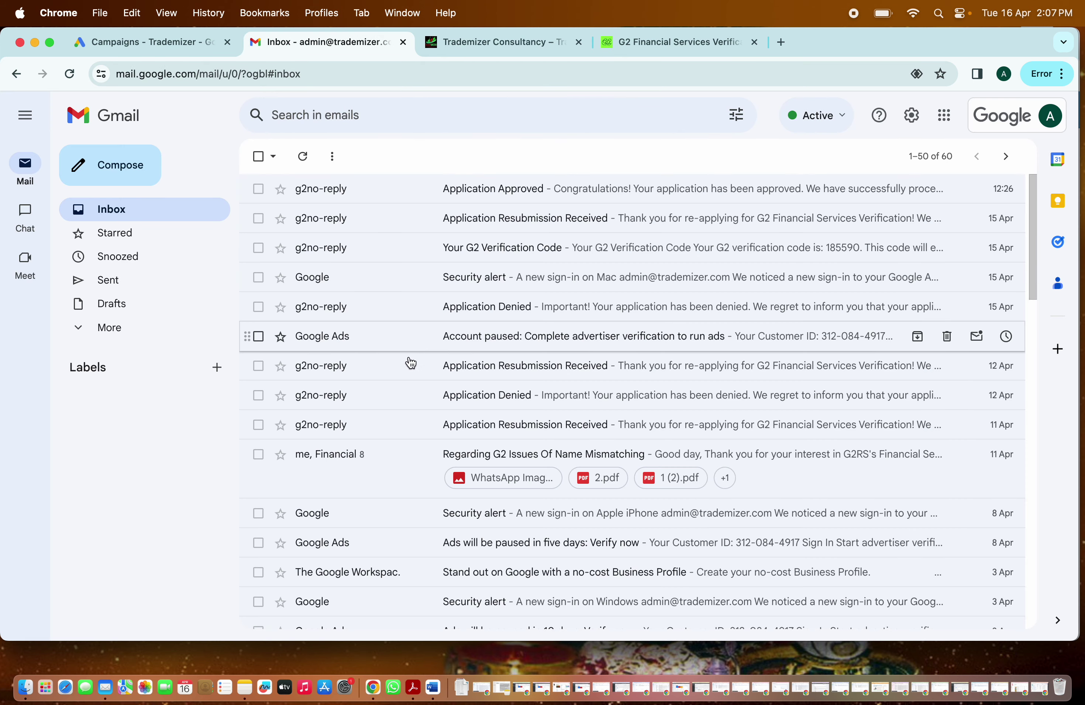
pyautogui.click(479, 307)
pyautogui.scroll(-2, 454, 316)
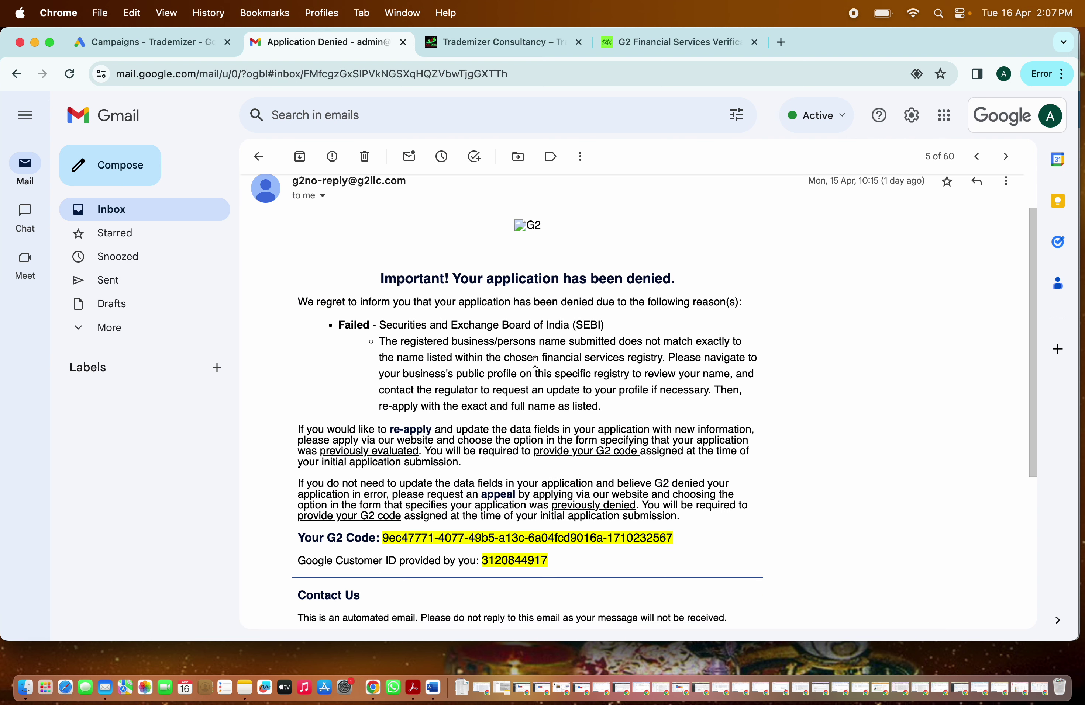
pyautogui.scroll(2, 430, 322)
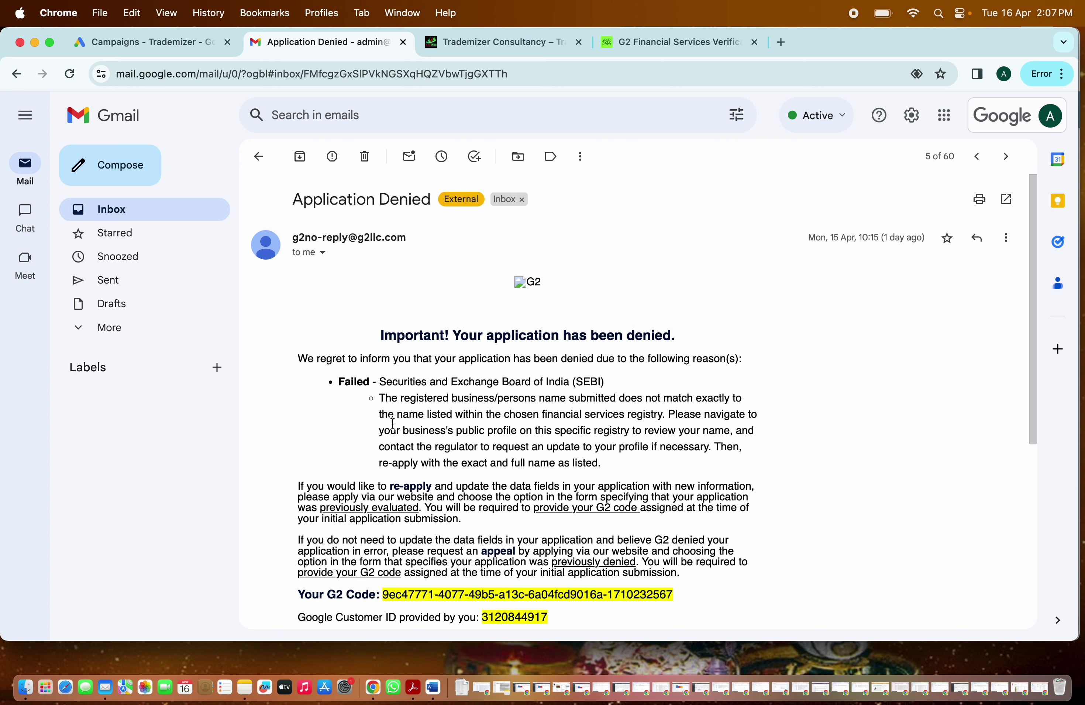
# - Review the latest Application Resubmission Received email and the Application Approved email in the inbox
pyautogui.click(263, 158)
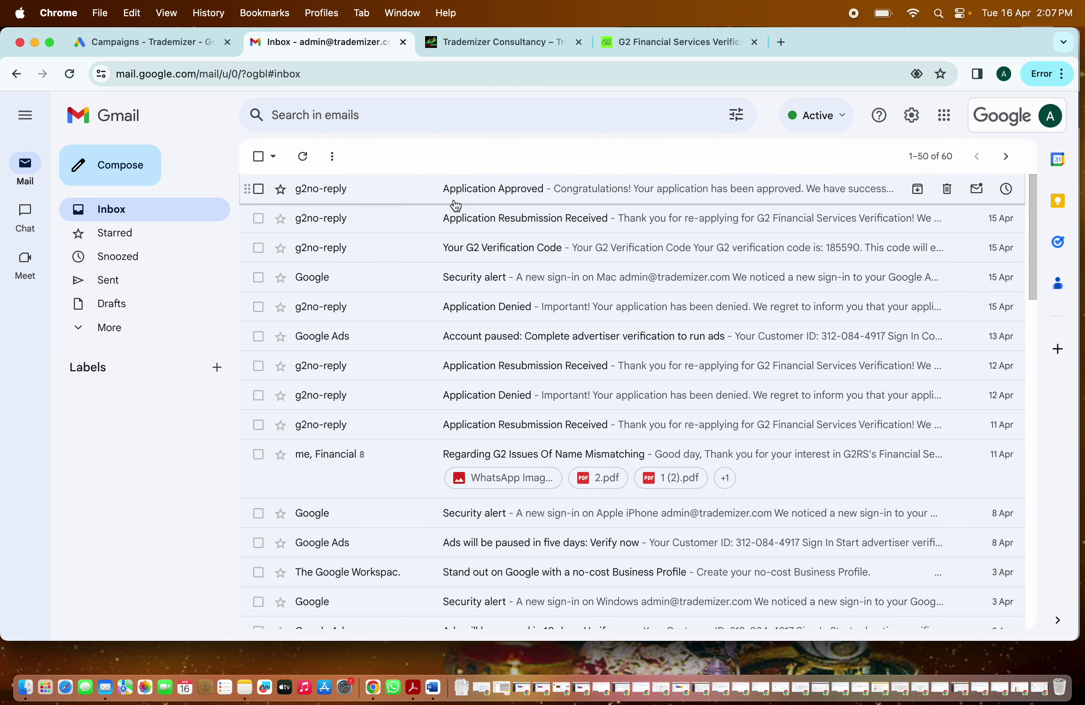
pyautogui.click(501, 218)
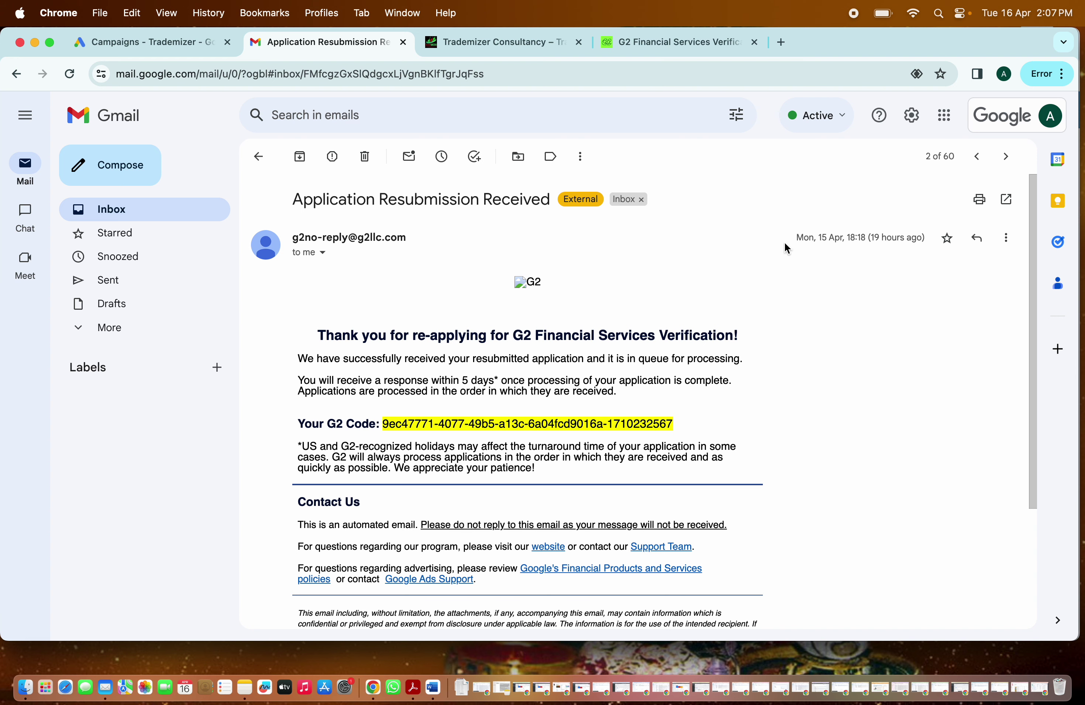
pyautogui.click(258, 158)
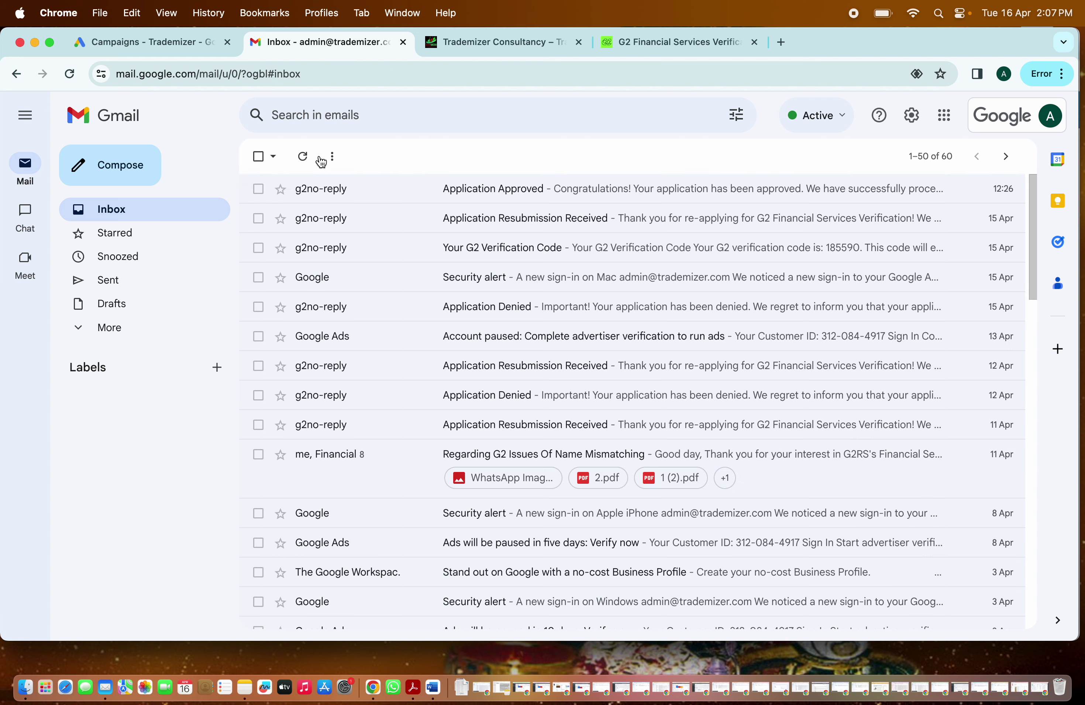
pyautogui.click(447, 189)
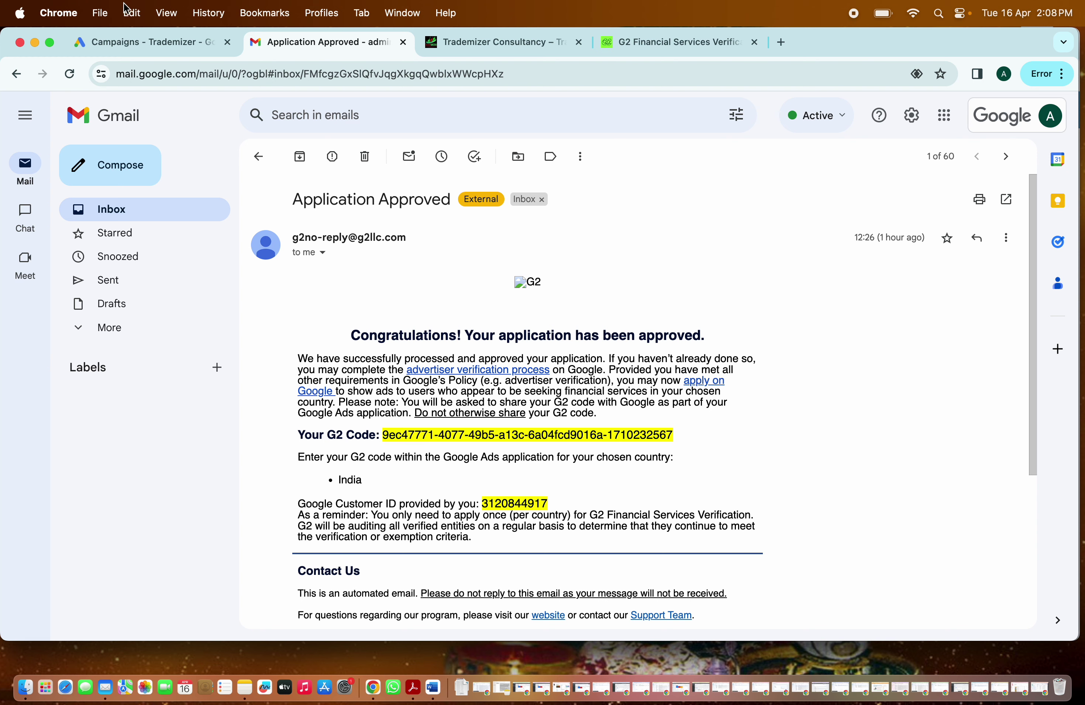
# - Check the Google Ads campaigns page and highlight the domain name in the Trademizer Consultancy website address
pyautogui.click(152, 44)
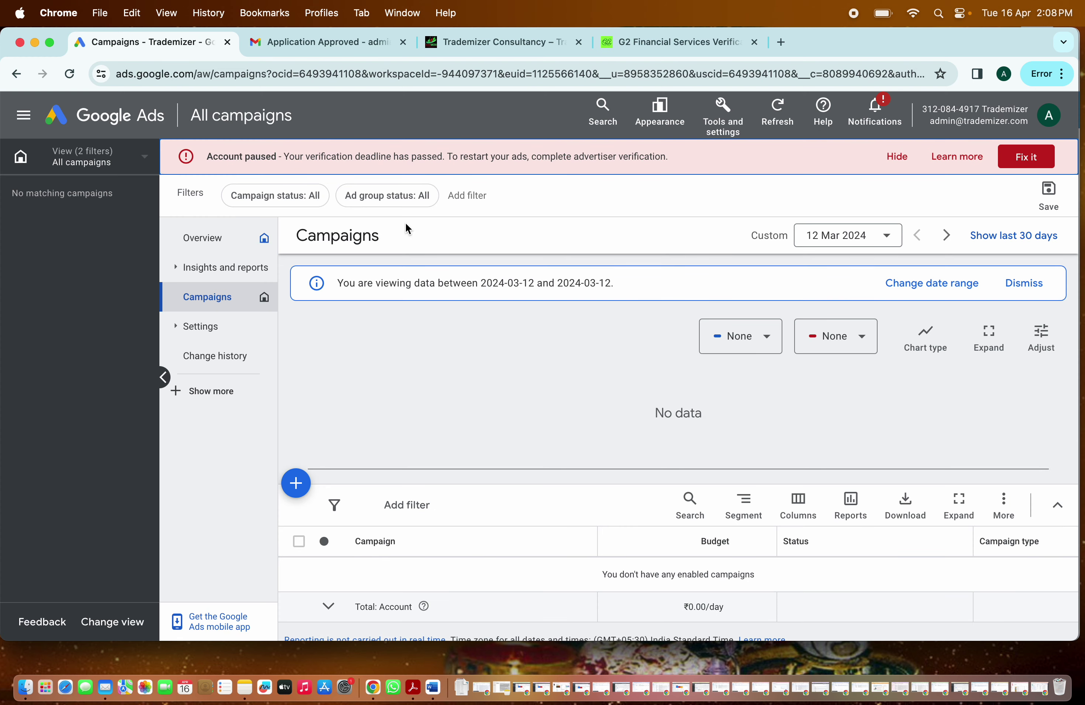
pyautogui.click(487, 46)
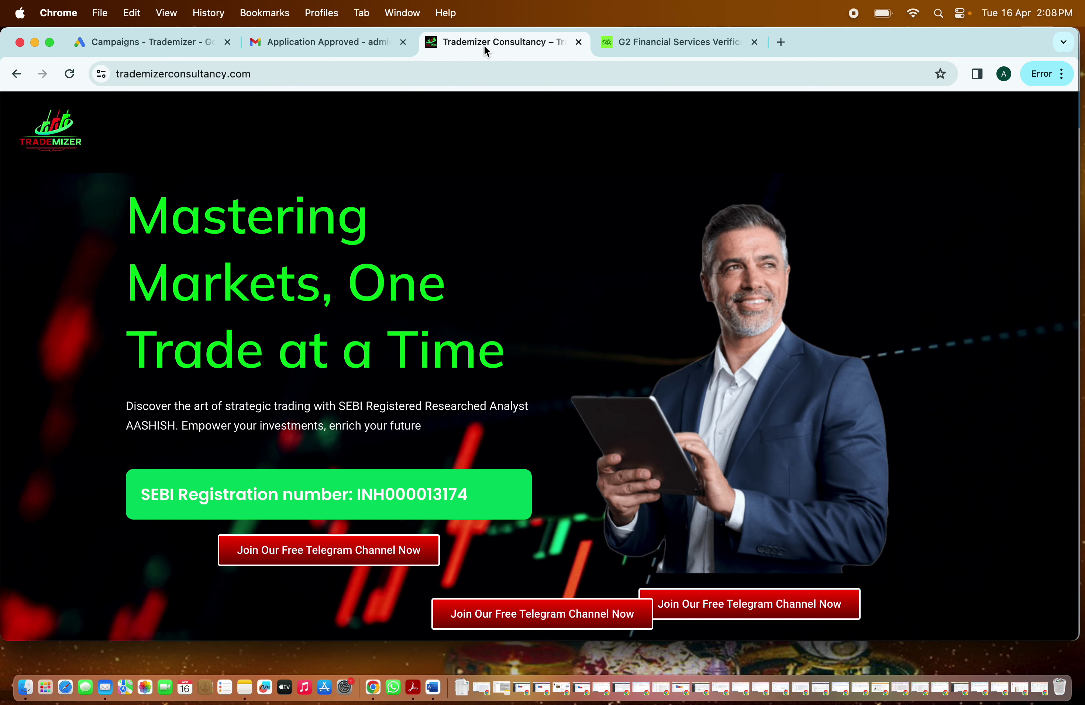
pyautogui.click(225, 76)
pyautogui.click(226, 78)
pyautogui.doubleClick(226, 76)
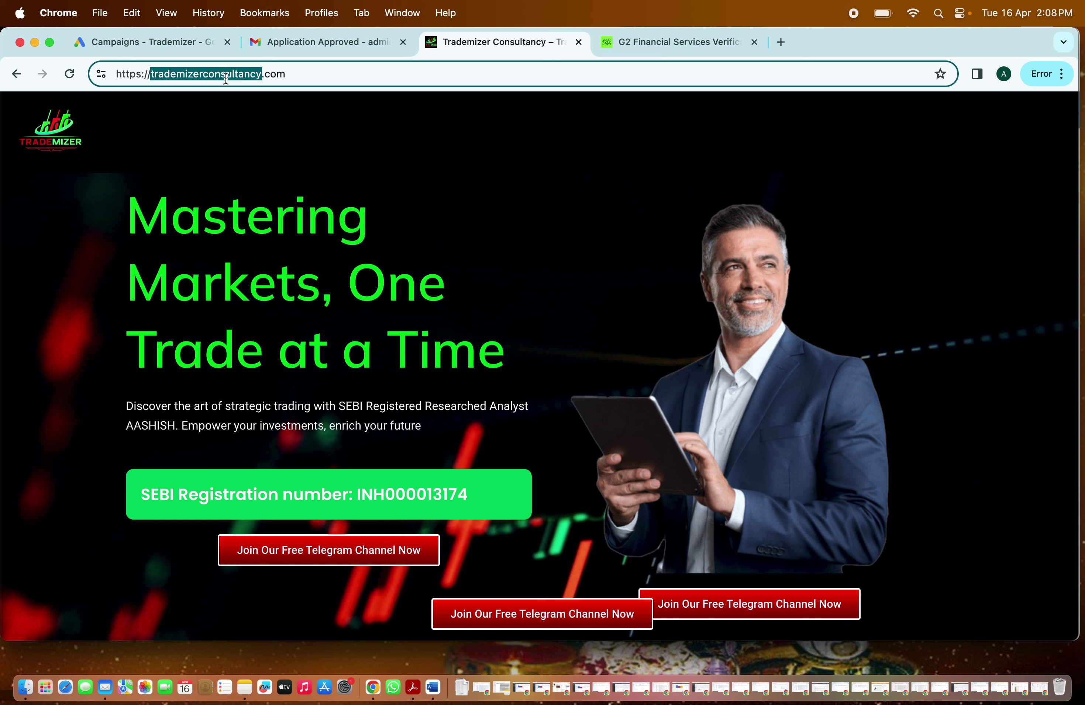
pyautogui.click(156, 42)
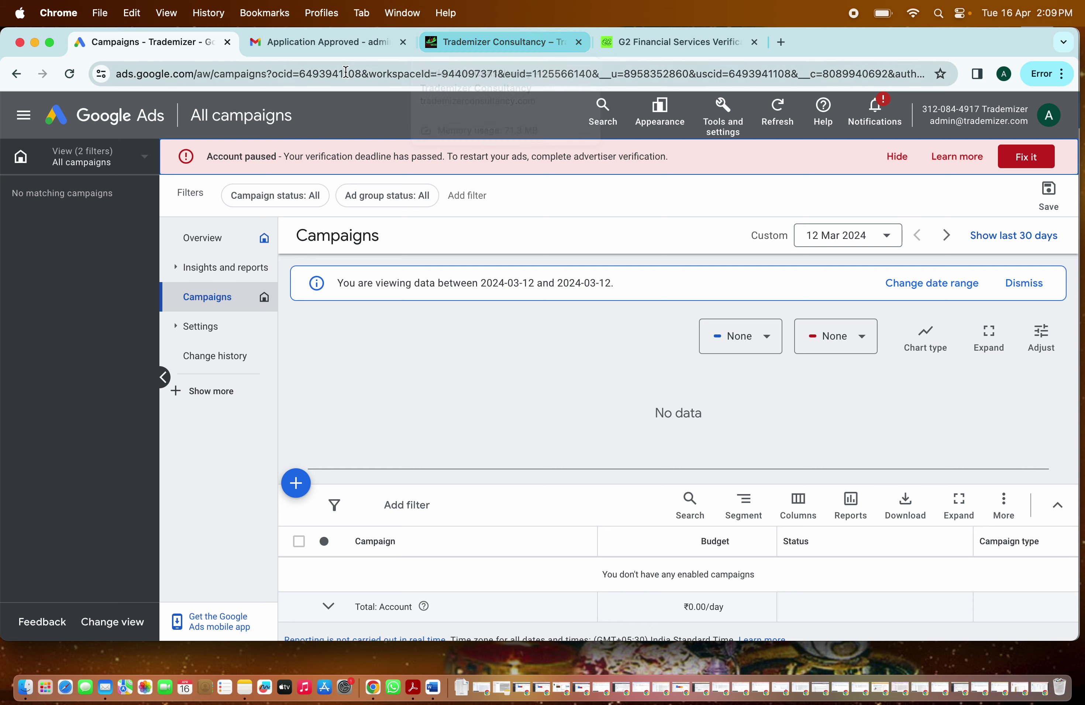
# - Reopen the Application Resubmission Received email in Gmail and return to the Application Approved email
pyautogui.click(356, 43)
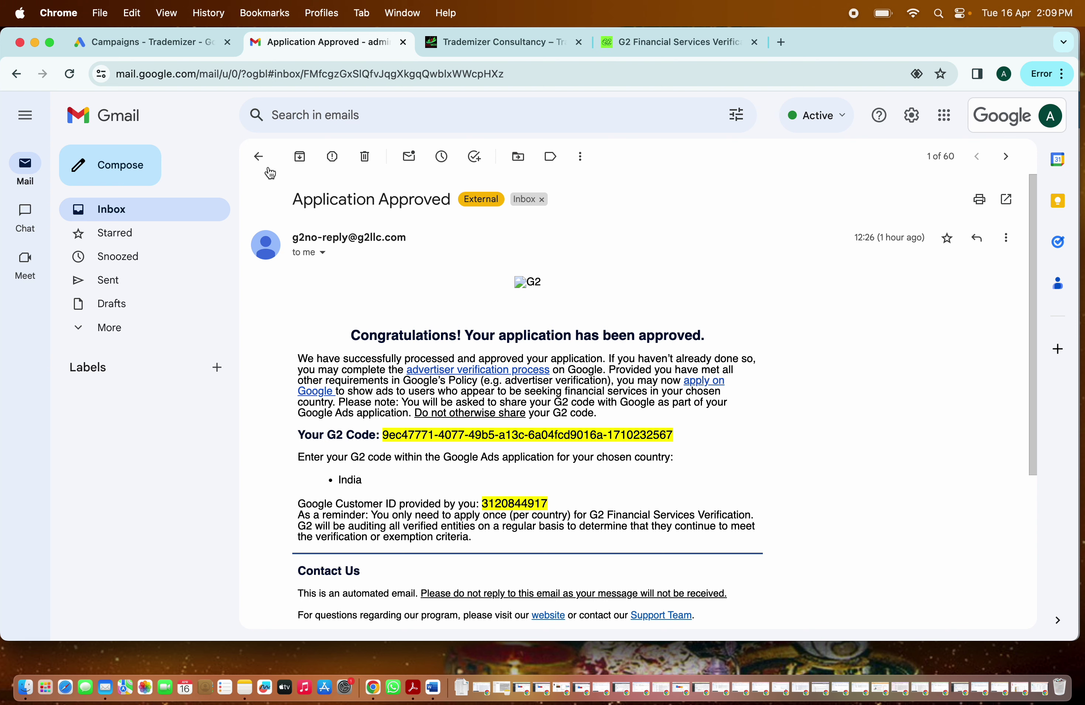
pyautogui.click(258, 156)
pyautogui.click(591, 232)
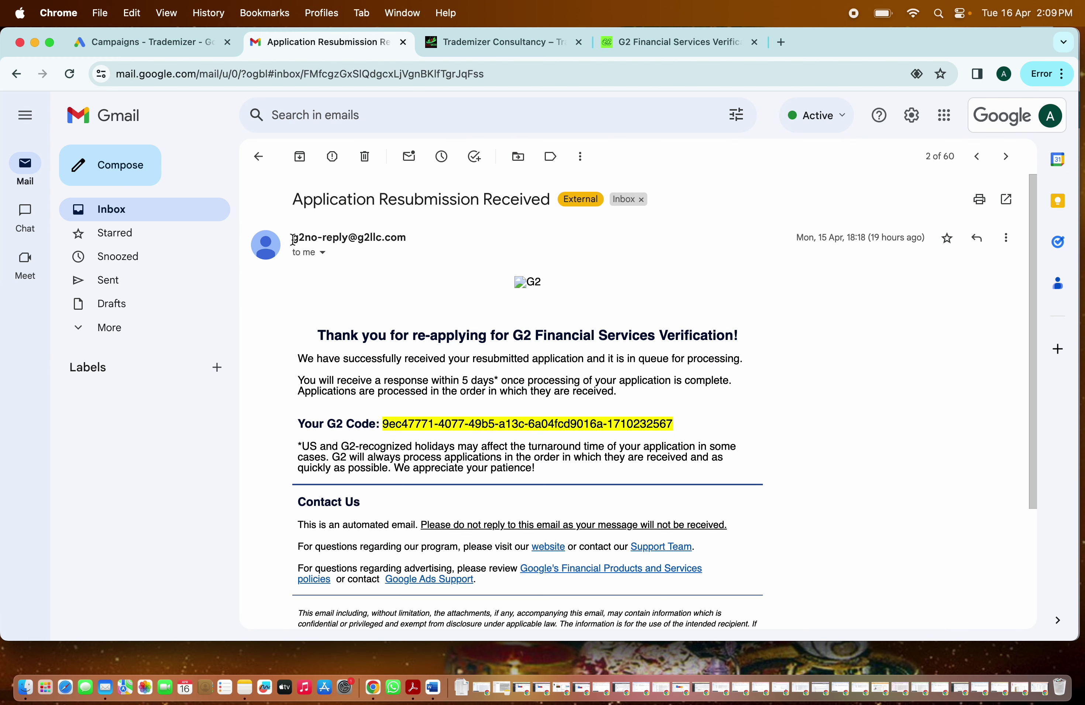
pyautogui.click(258, 156)
pyautogui.click(559, 195)
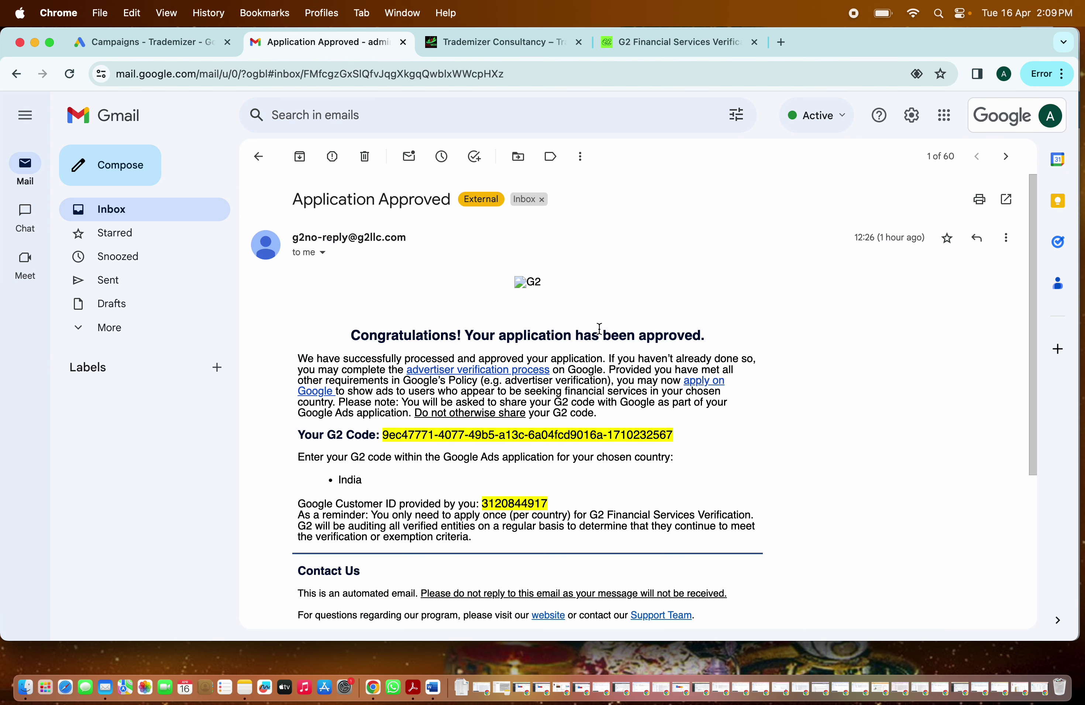
pyautogui.click(663, 49)
pyautogui.click(784, 42)
pyautogui.write('w')
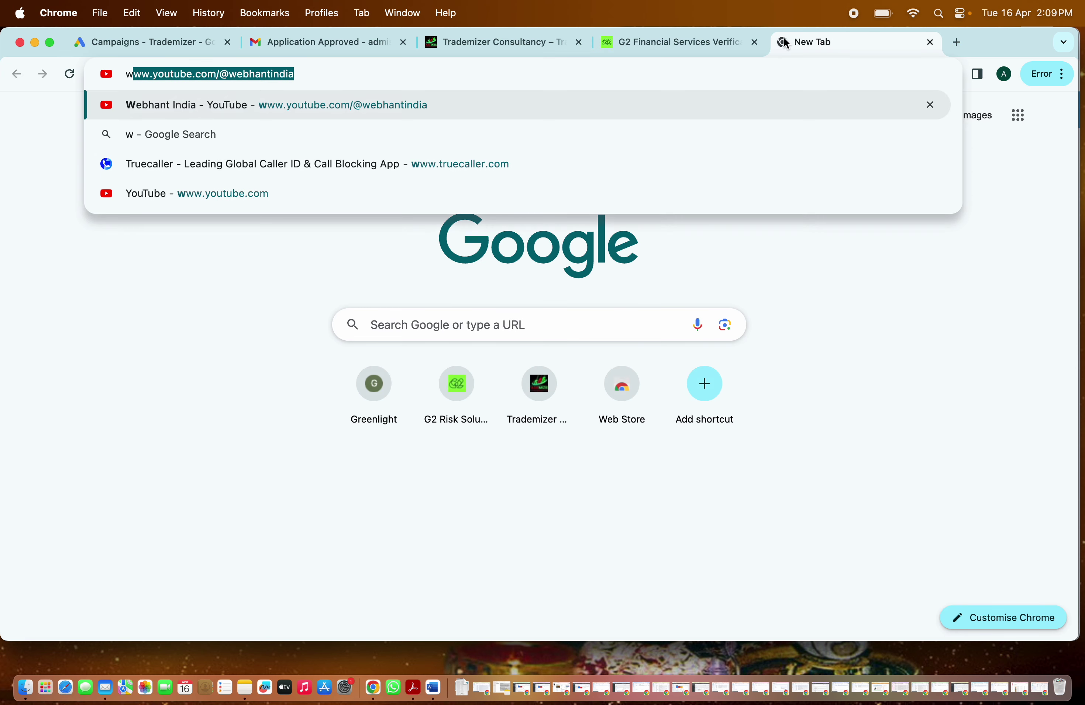
pyautogui.write('w')
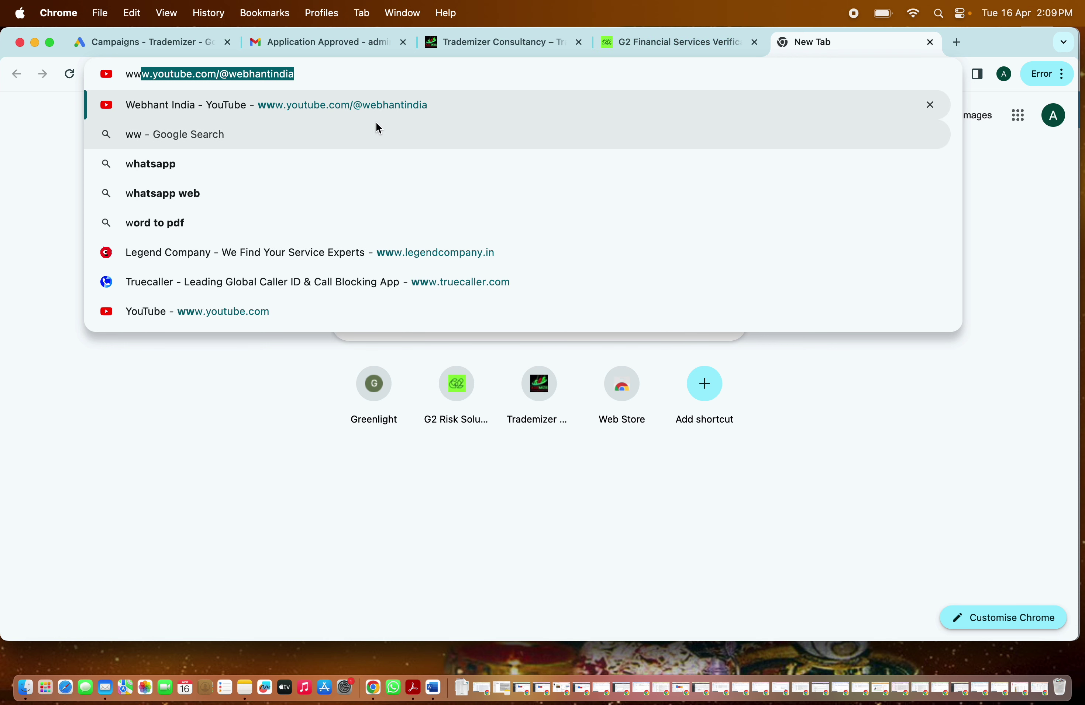
pyautogui.press('BackSpace')
pyautogui.write('w.go')
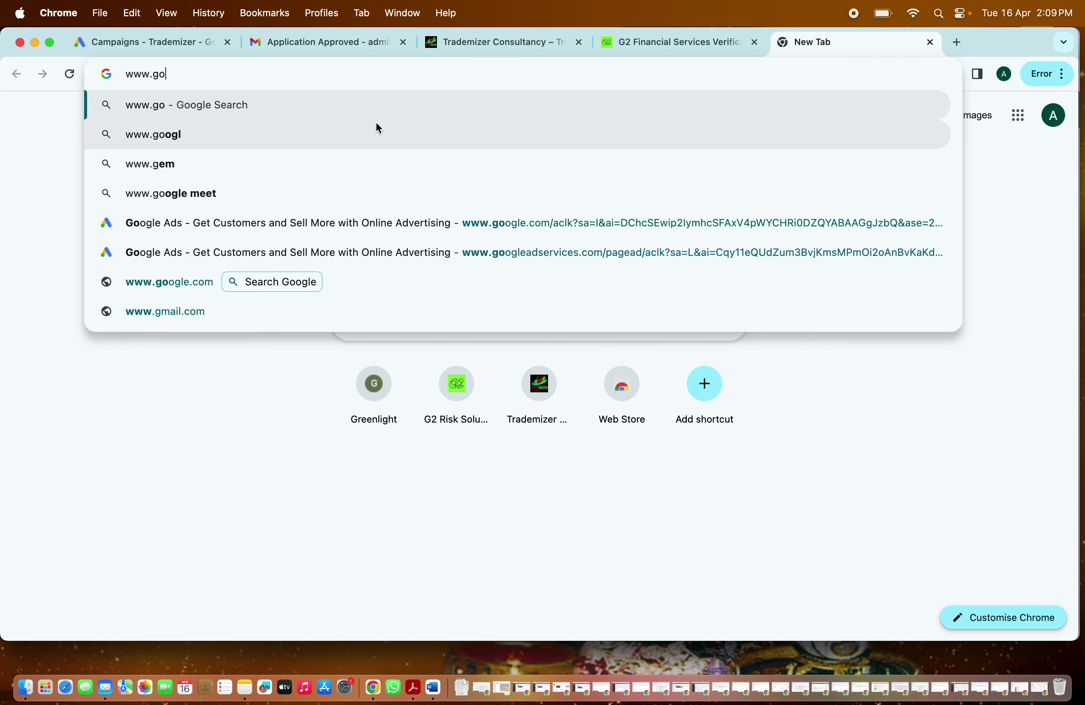
pyautogui.write('ogl')
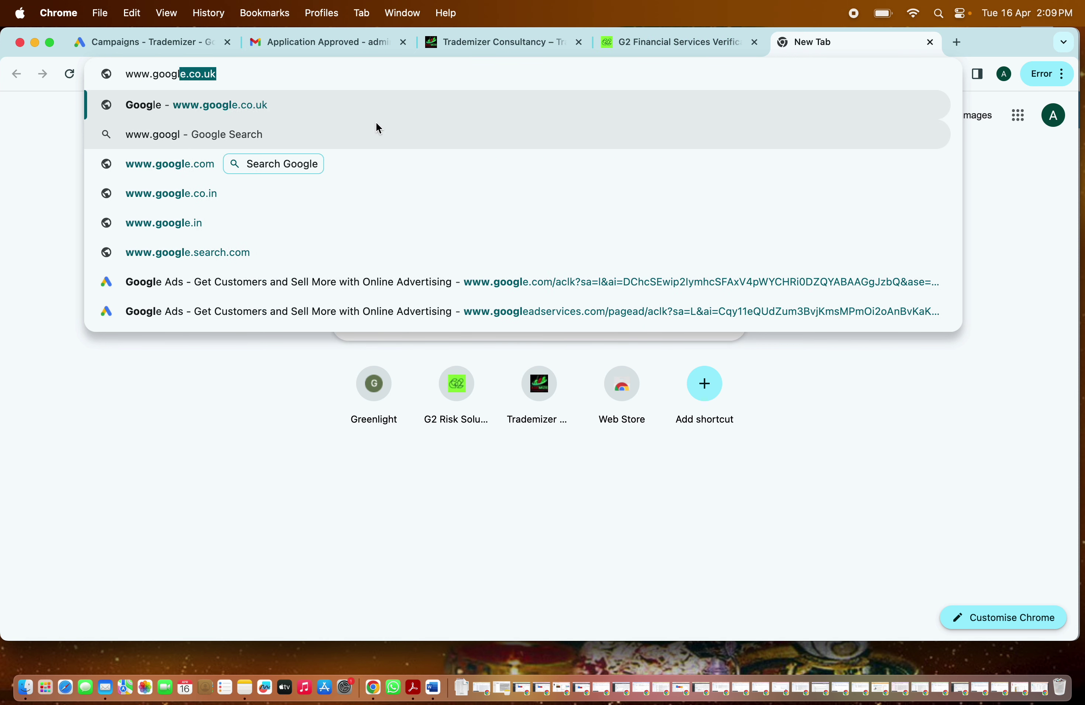
pyautogui.write('e.com')
pyautogui.press('Return')
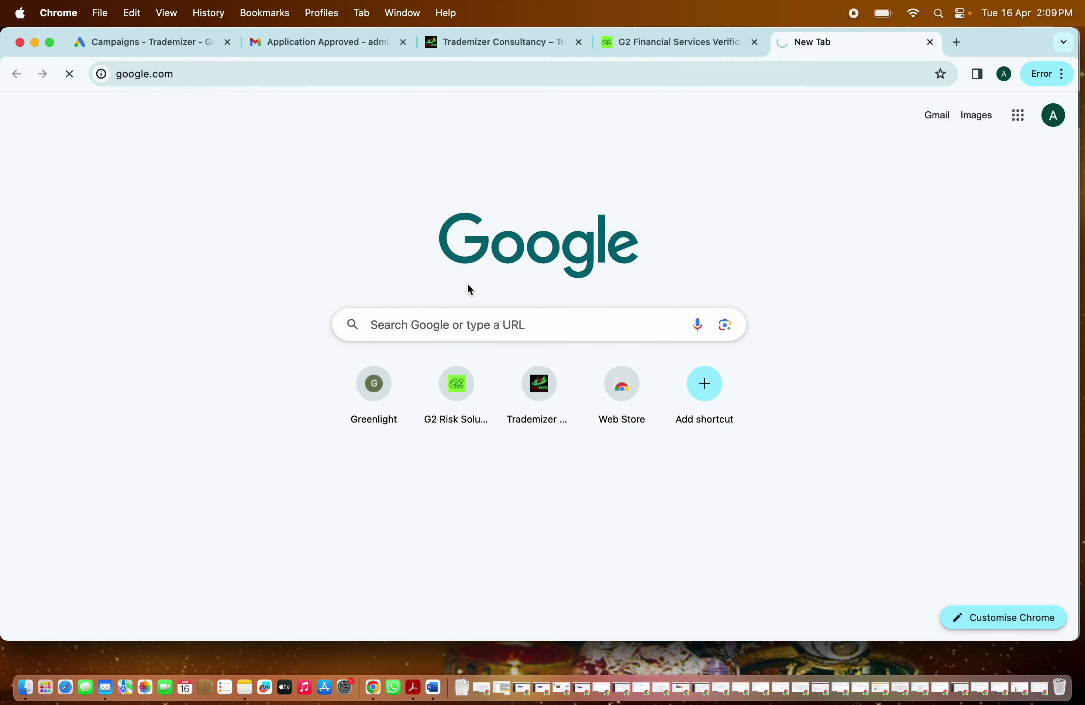
# - Search Google for "g2 financial services verification", open the G2 Risk Solutions result, and close that duplicate tab
pyautogui.write('g2 fina')
pyautogui.click(454, 340)
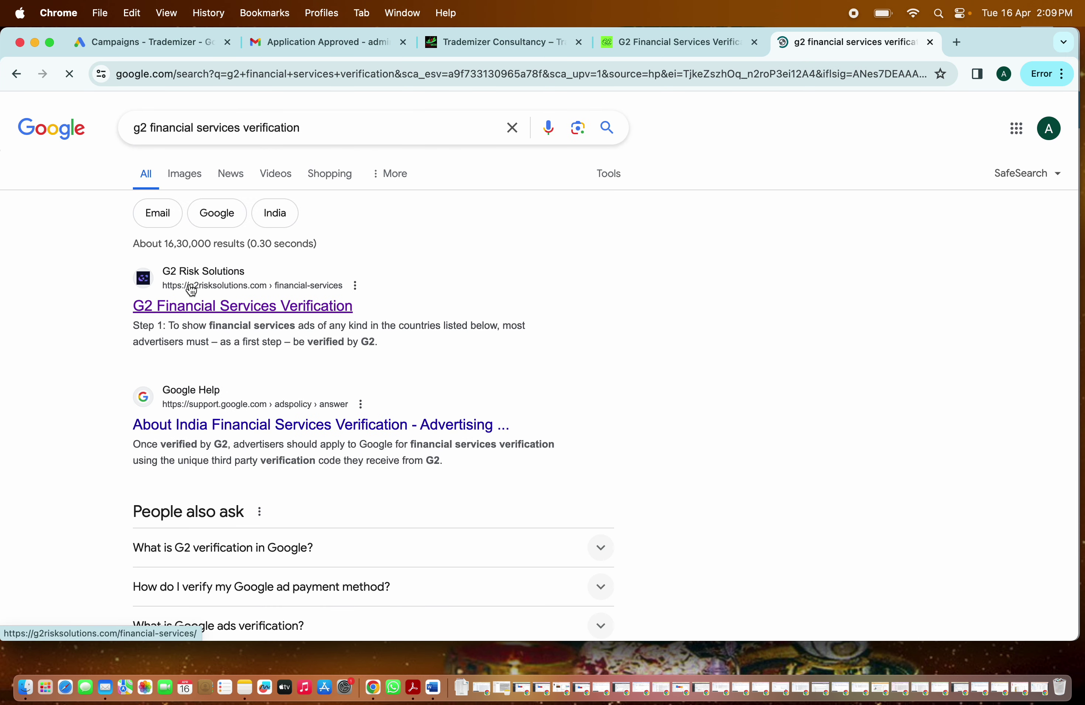
pyautogui.click(270, 307)
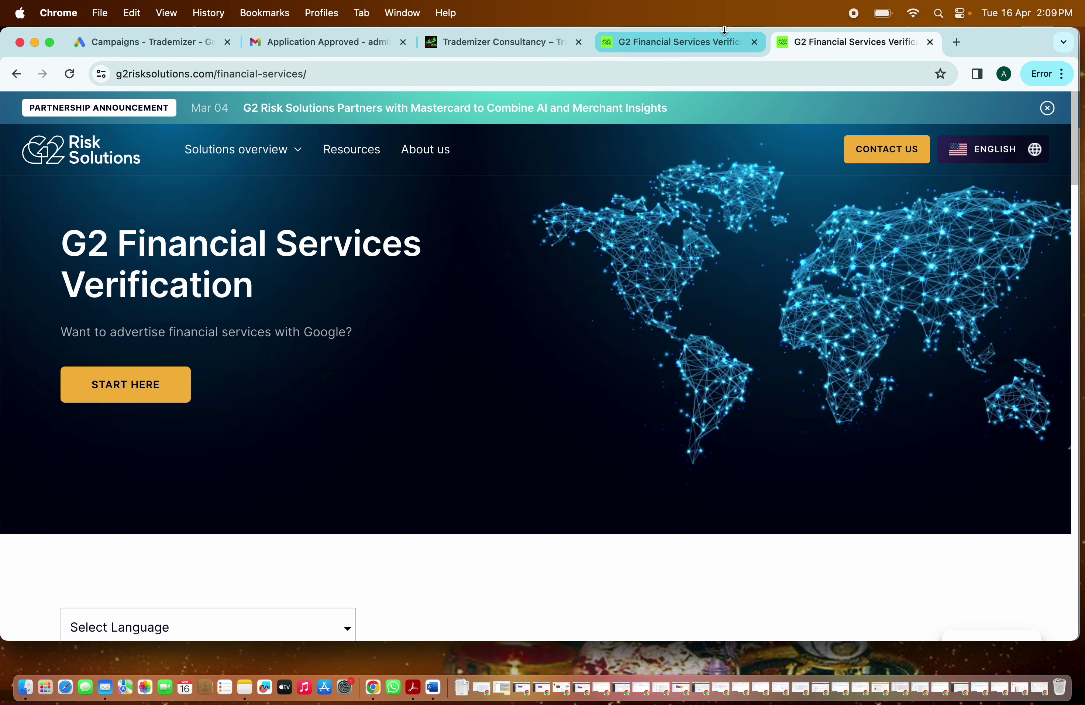
pyautogui.press('super+w')
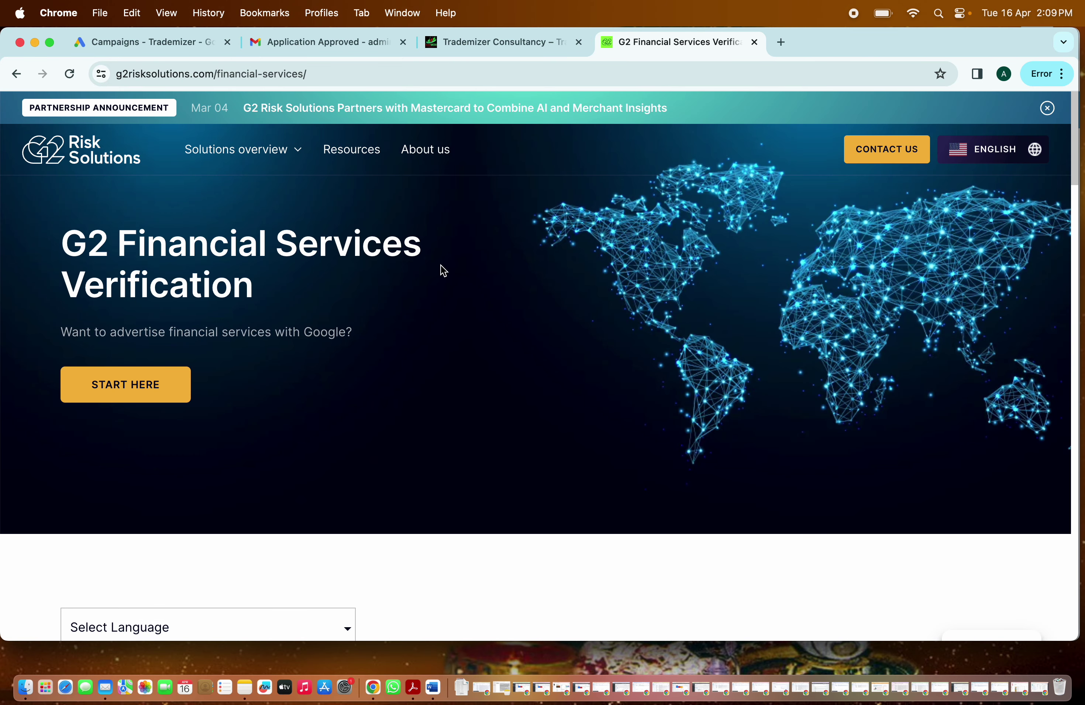
# - Open the India – English application form from the Ready to Apply section of the G2 Financial Services Verification page
pyautogui.scroll(-15, 442, 270)
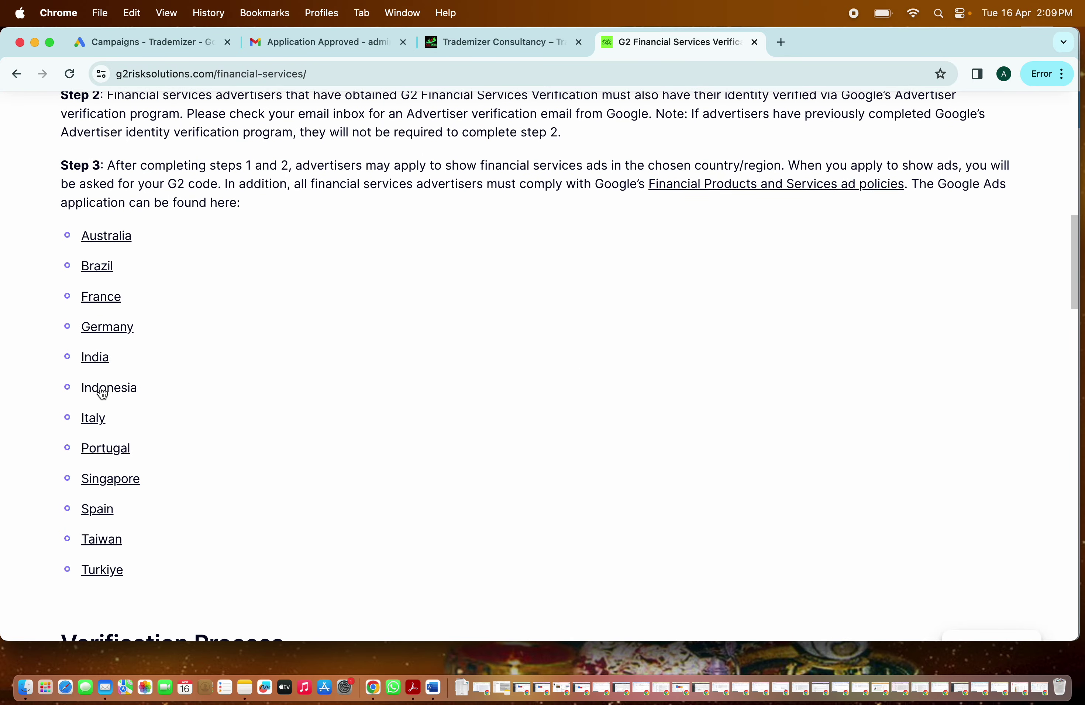
pyautogui.scroll(-8, 195, 346)
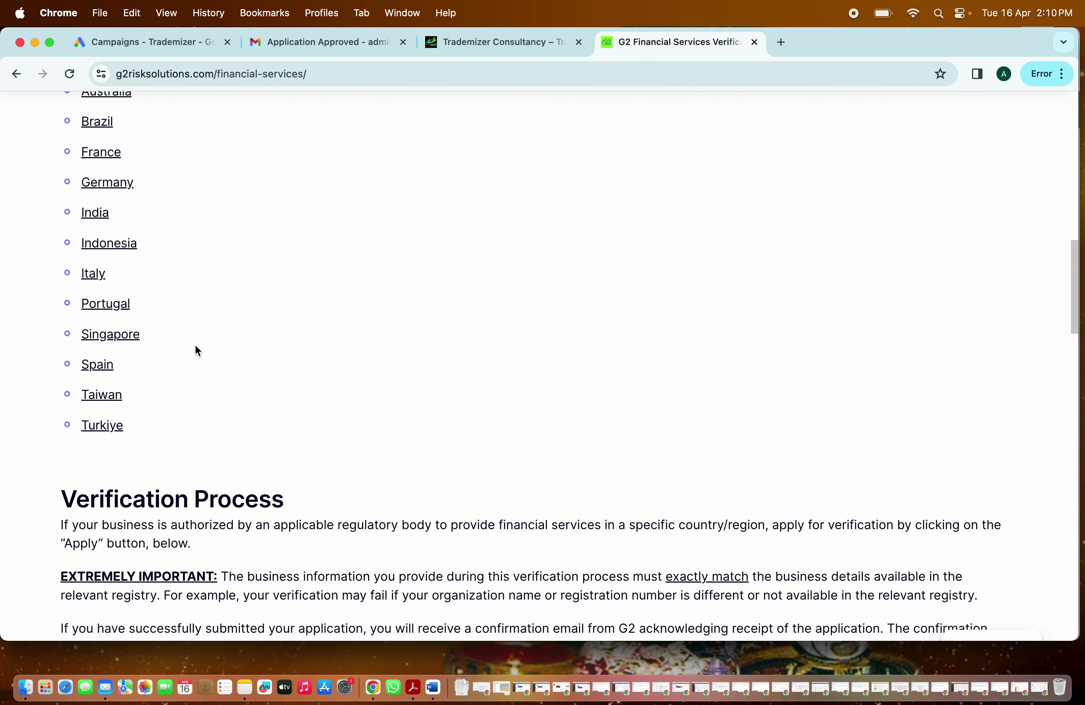
pyautogui.scroll(-12, 196, 351)
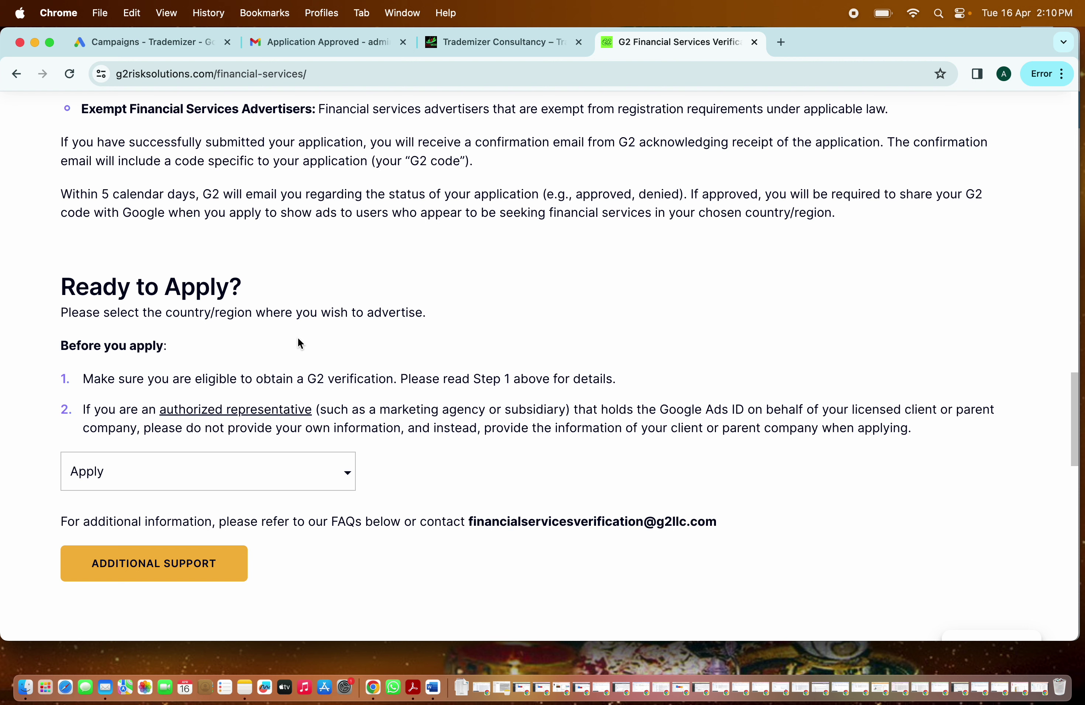
pyautogui.click(225, 470)
pyautogui.scroll(-6, 351, 363)
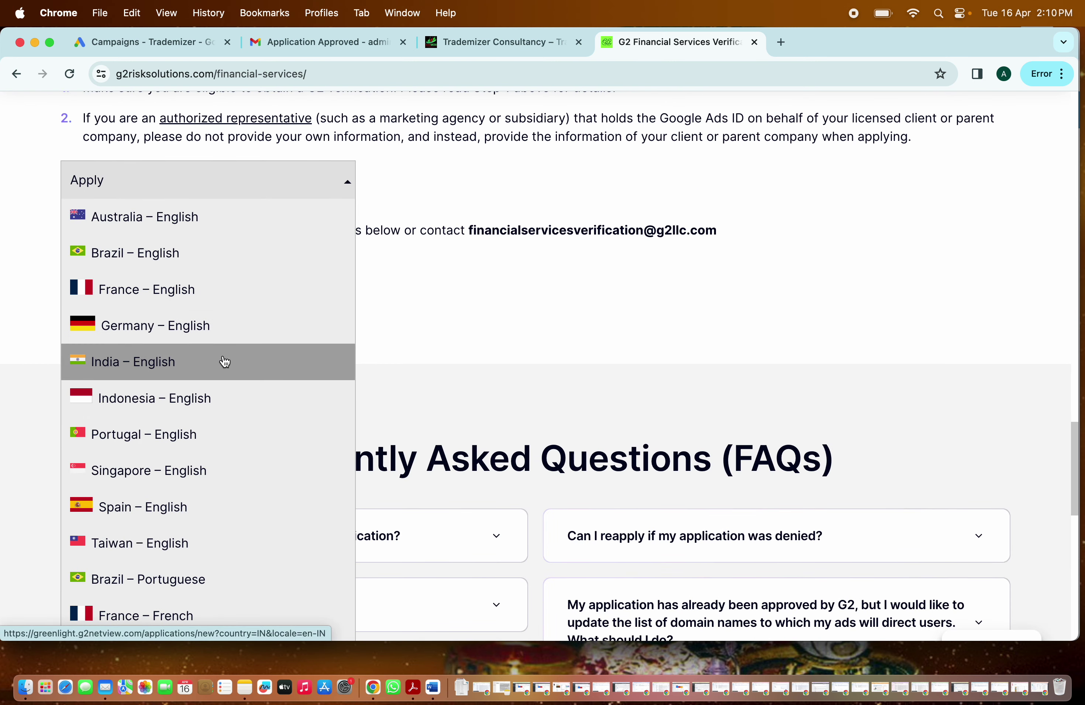
pyautogui.click(225, 362)
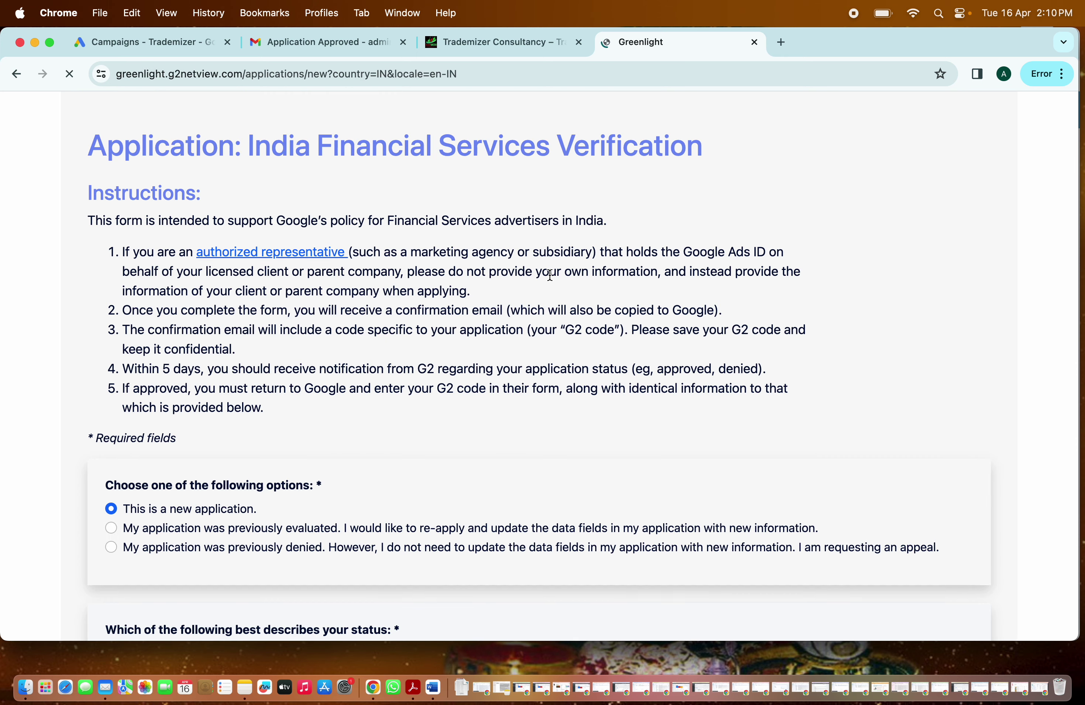
# - Set the applicant status to "I am a licensed/registered financial services provider."
pyautogui.scroll(-3, 552, 279)
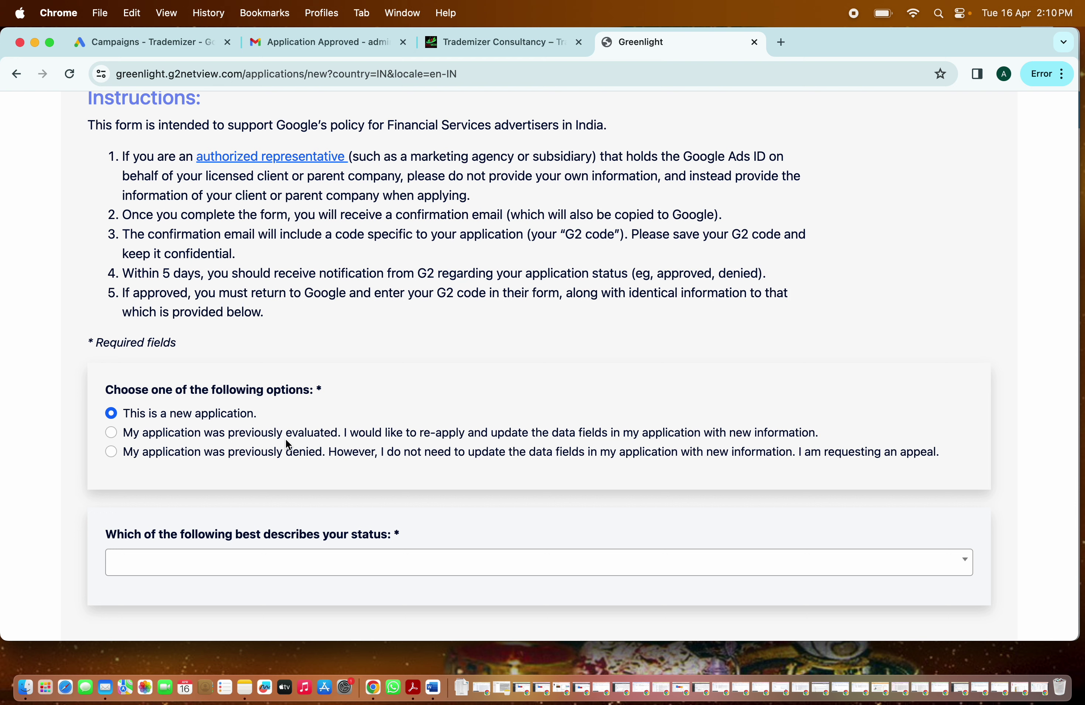
pyautogui.click(551, 561)
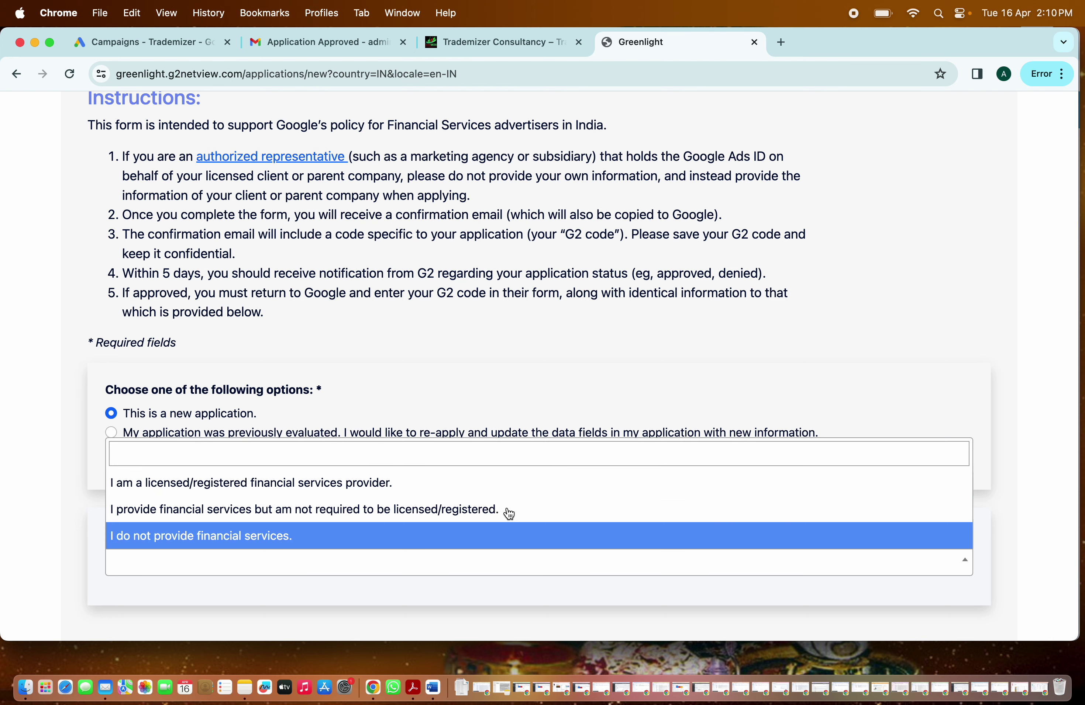
pyautogui.click(326, 488)
# - Acknowledge having read and understood the disclaimer above the financial services categories
pyautogui.scroll(-4, 40, 345)
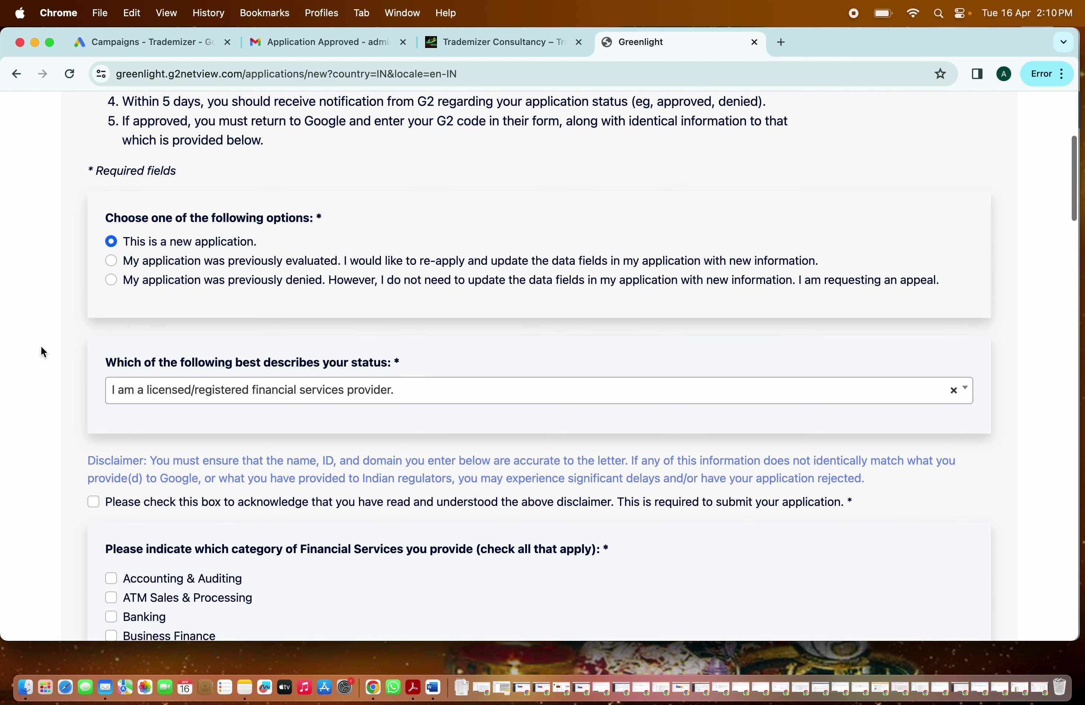
pyautogui.scroll(-3, 130, 366)
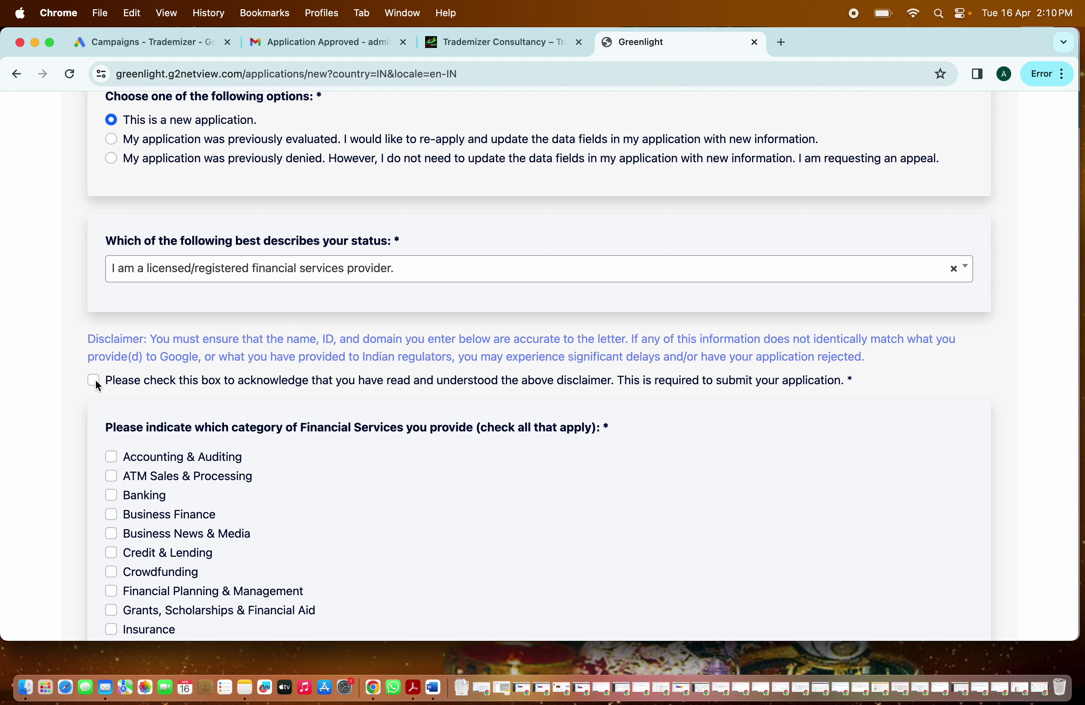
pyautogui.scroll(-4, 349, 351)
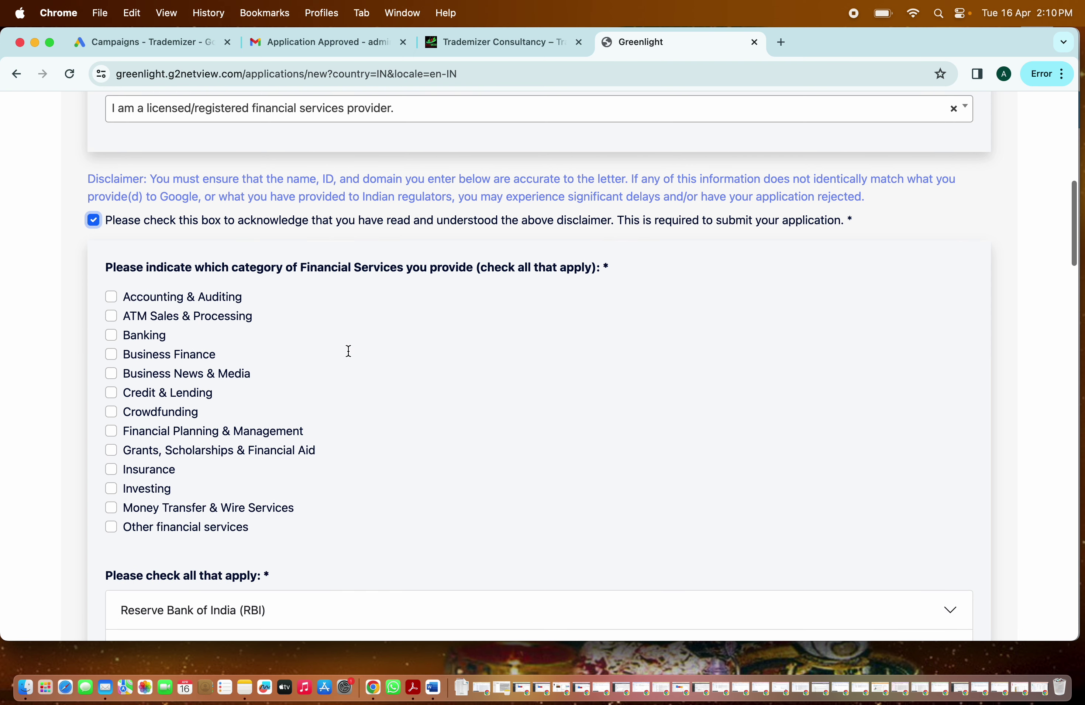
pyautogui.click(349, 355)
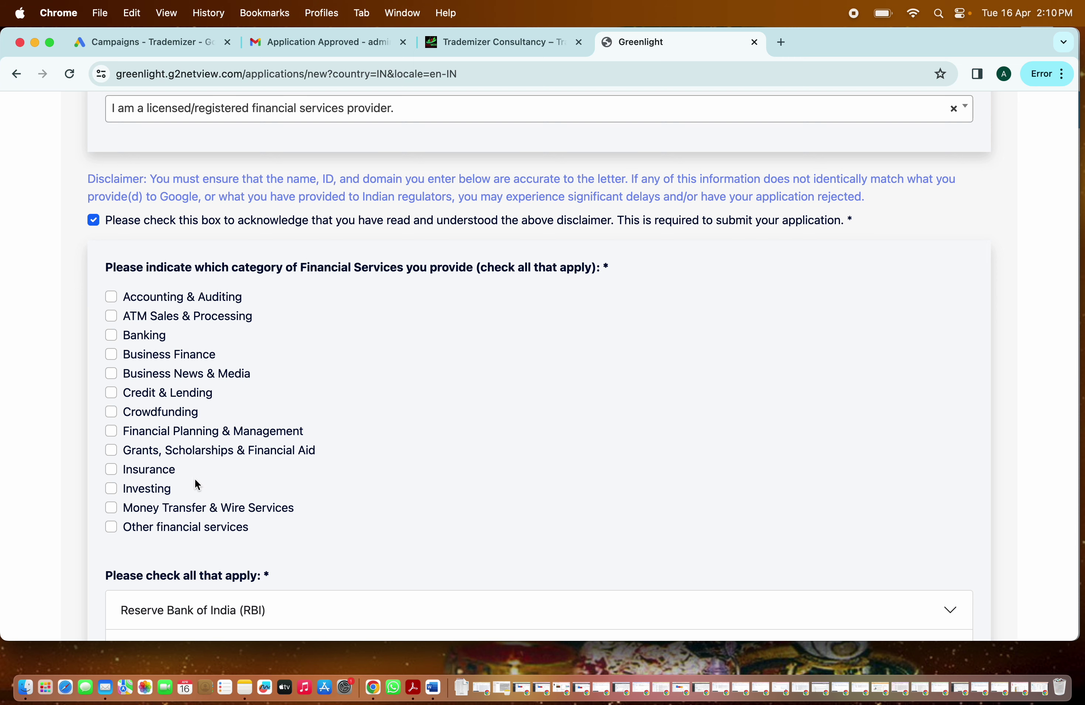
# - Revisit the Application Approved email, return to the application form, and mark Investing as the financial services category provided
pyautogui.click(345, 48)
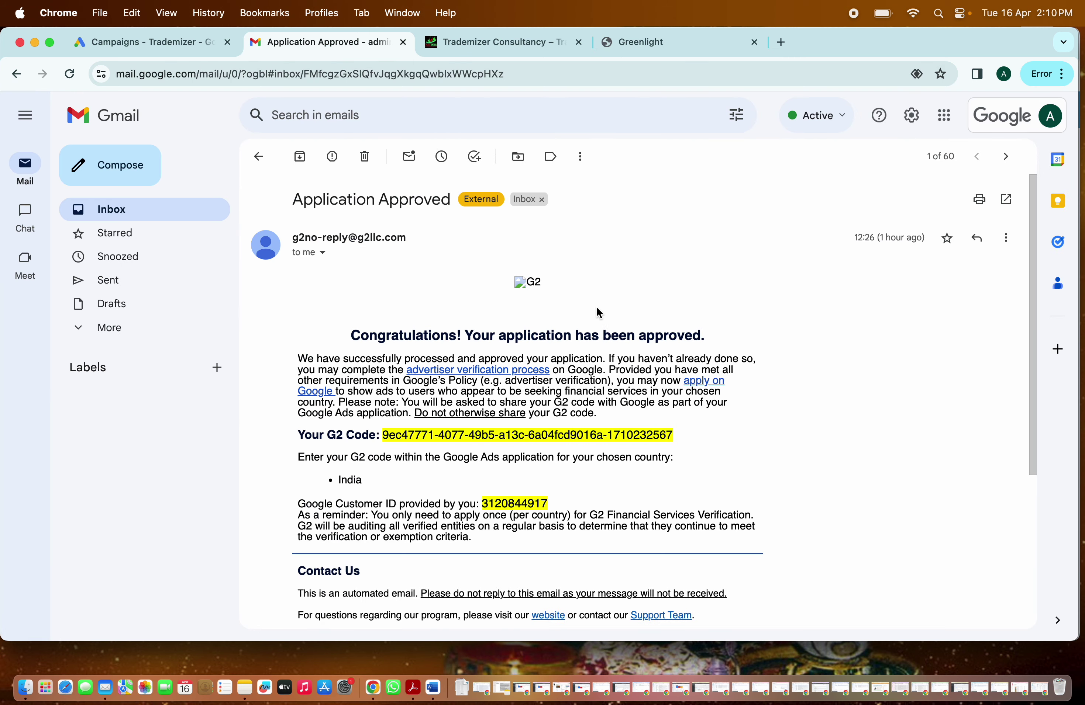
pyautogui.click(651, 42)
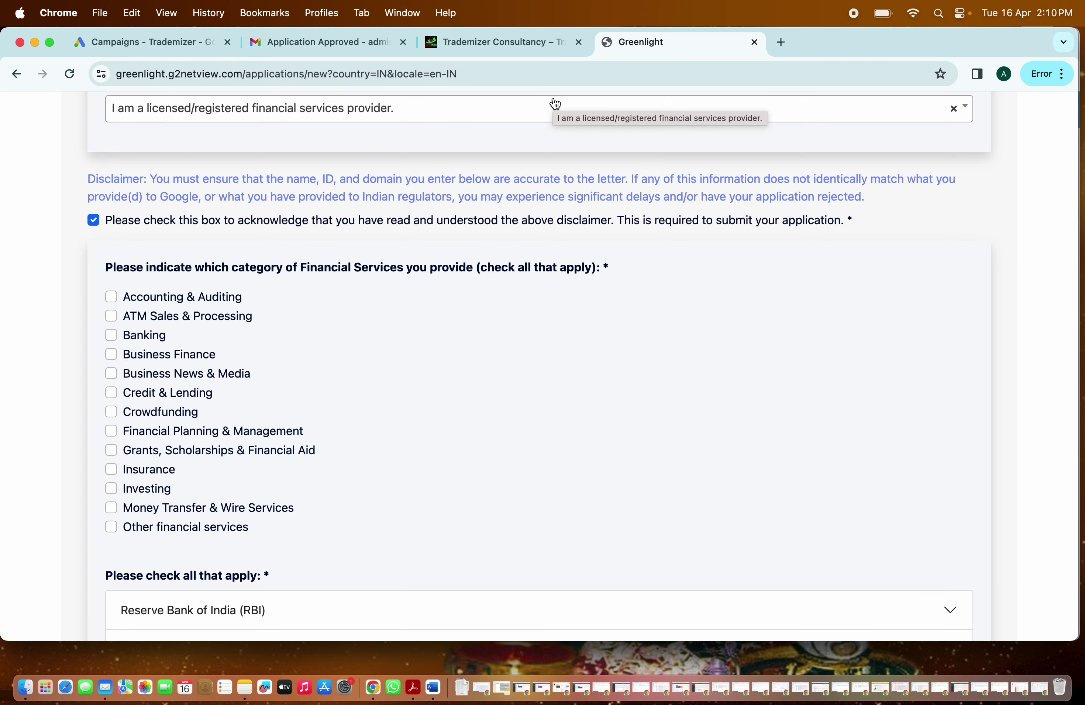
pyautogui.scroll(-2, 332, 351)
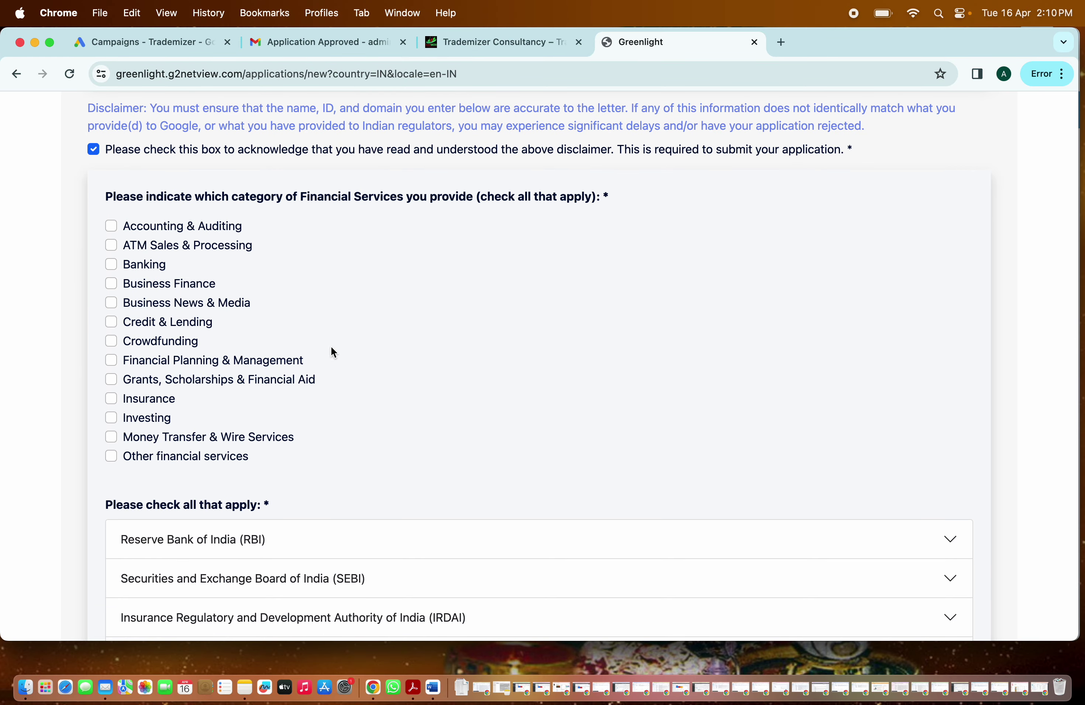
pyautogui.click(116, 419)
# - Under Securities and Exchange Board of India (SEBI), select the SEBI option not meant for brokers or agents
pyautogui.scroll(-5, 174, 440)
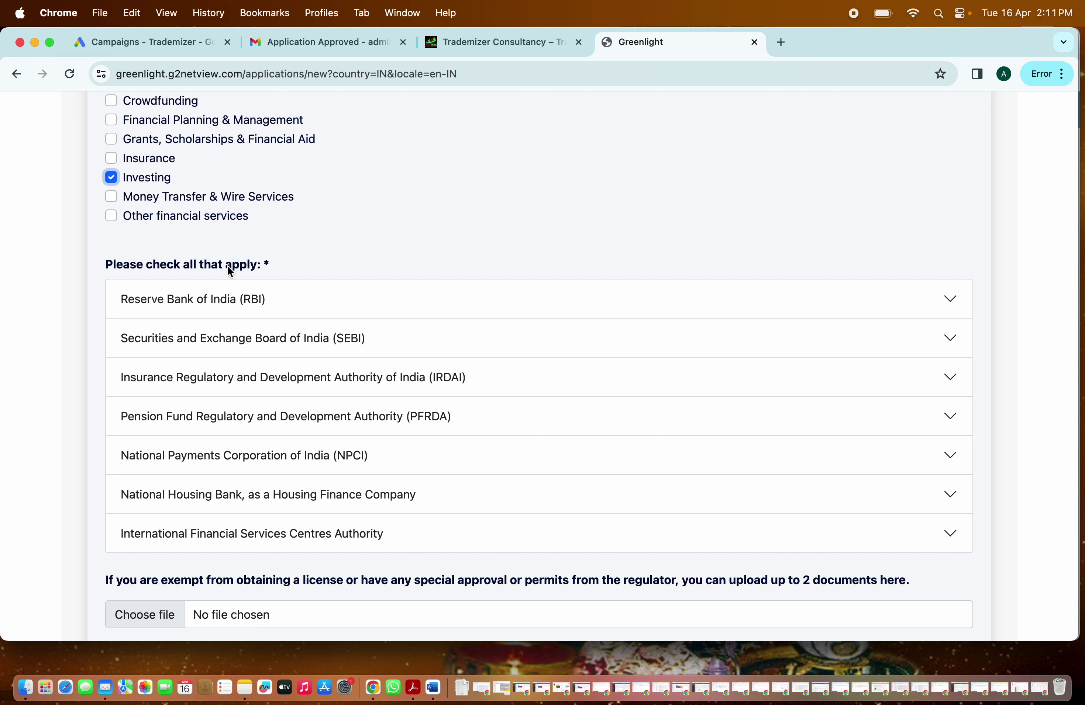
pyautogui.click(225, 339)
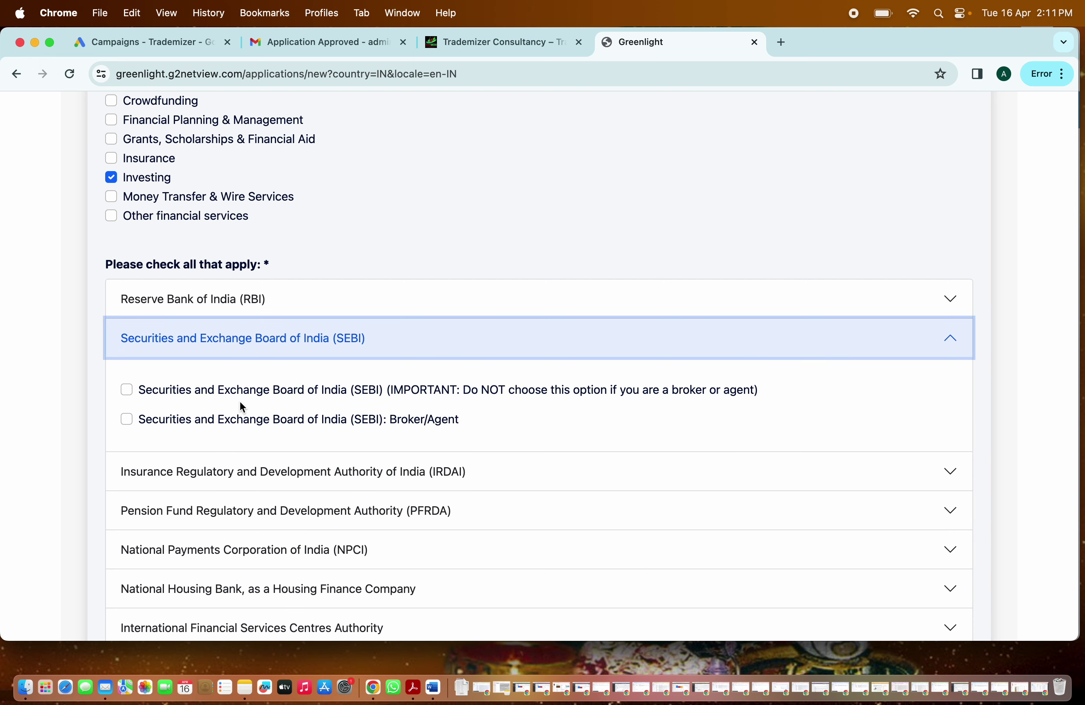
pyautogui.click(127, 390)
pyautogui.click(243, 458)
pyautogui.scroll(-3, 243, 460)
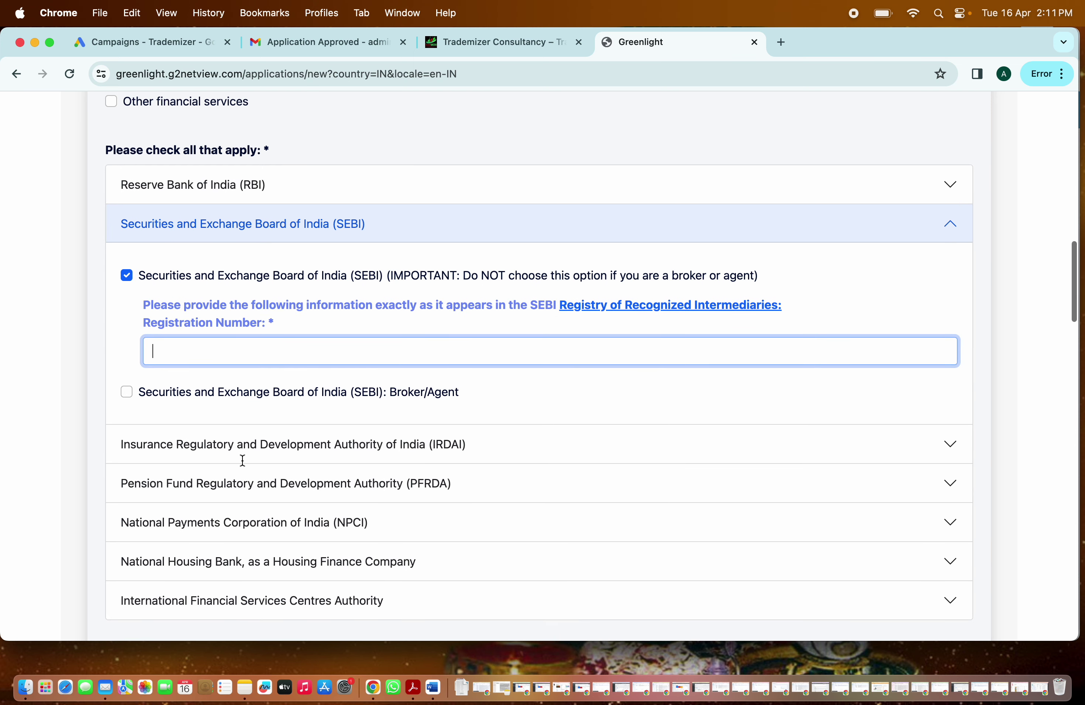
pyautogui.scroll(-1, 243, 460)
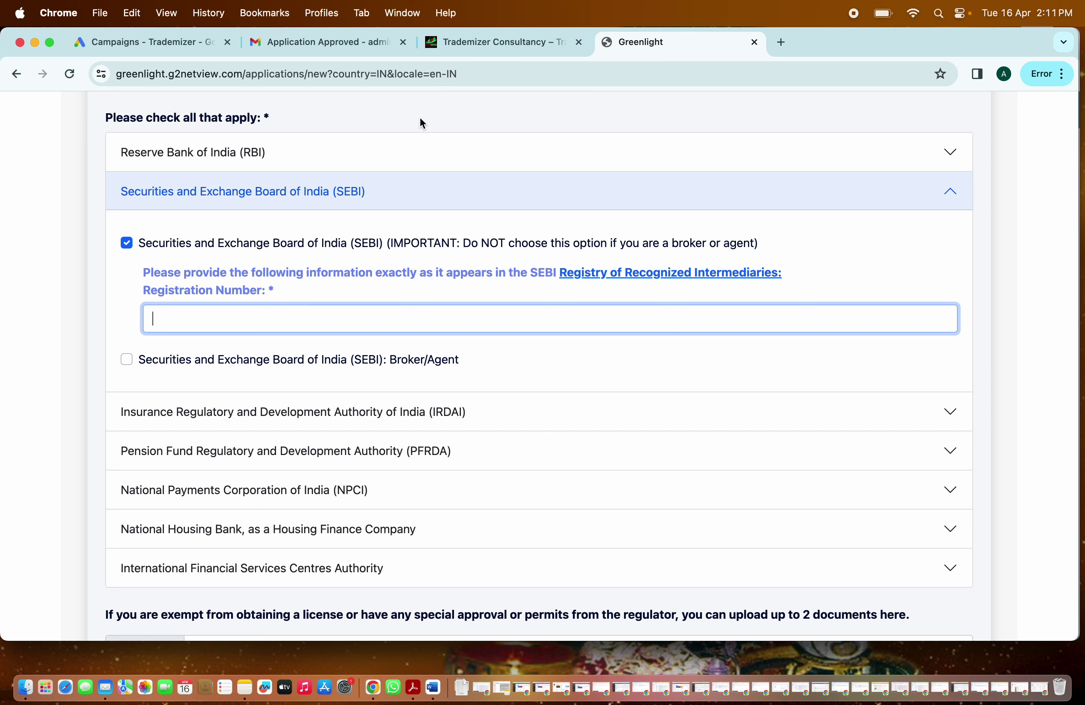
# - Copy the SEBI registration number from the Trademizer Consultancy website into the form's Registration Number field
pyautogui.click(463, 42)
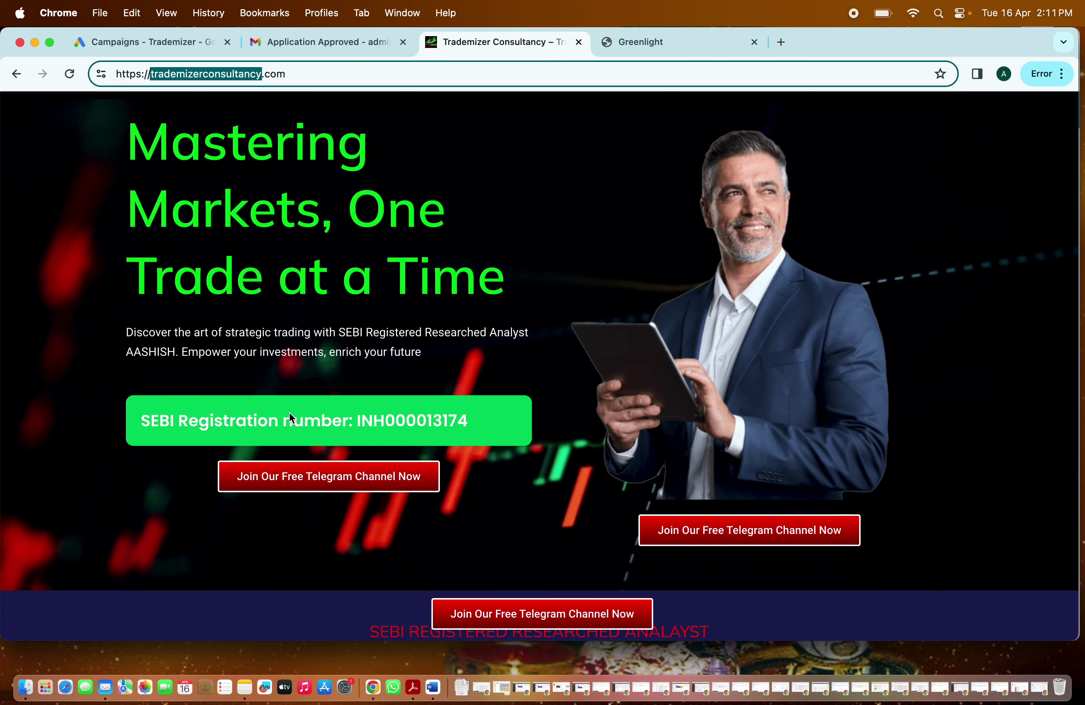
pyautogui.scroll(-15, 389, 398)
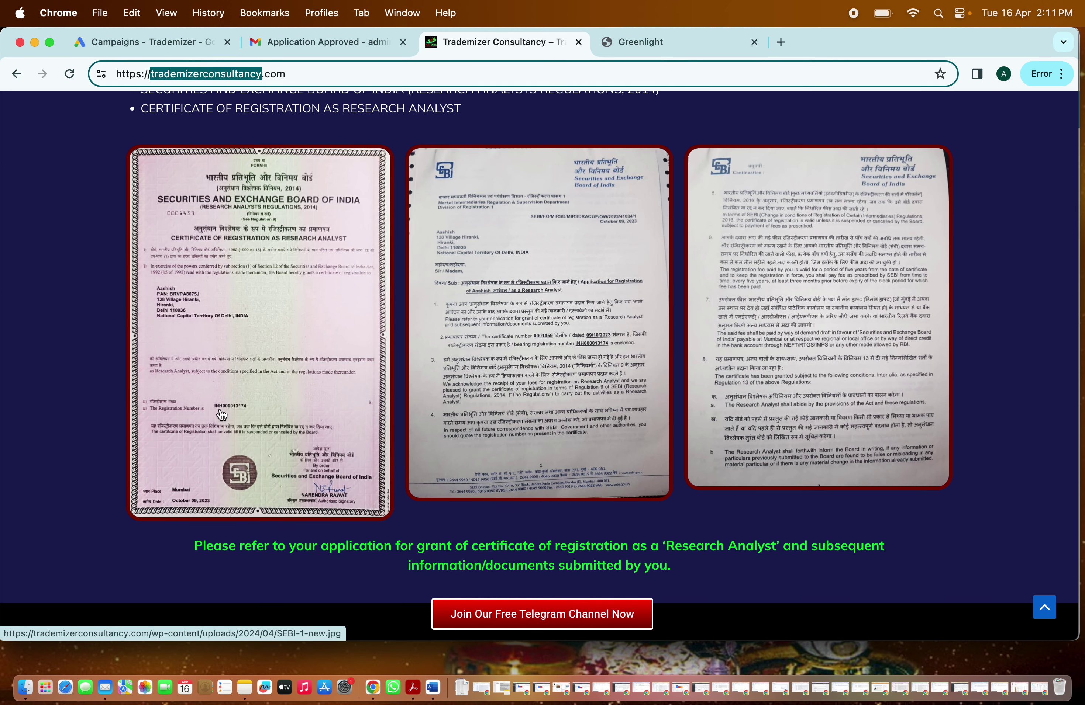
pyautogui.scroll(2, 508, 183)
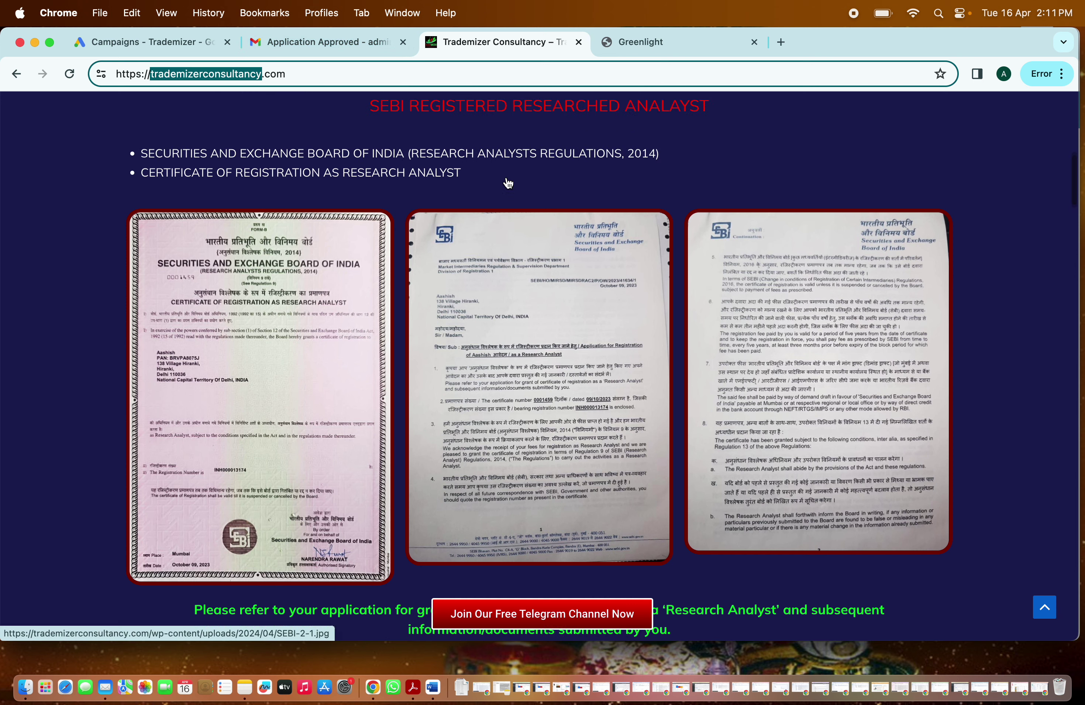
pyautogui.scroll(13, 508, 183)
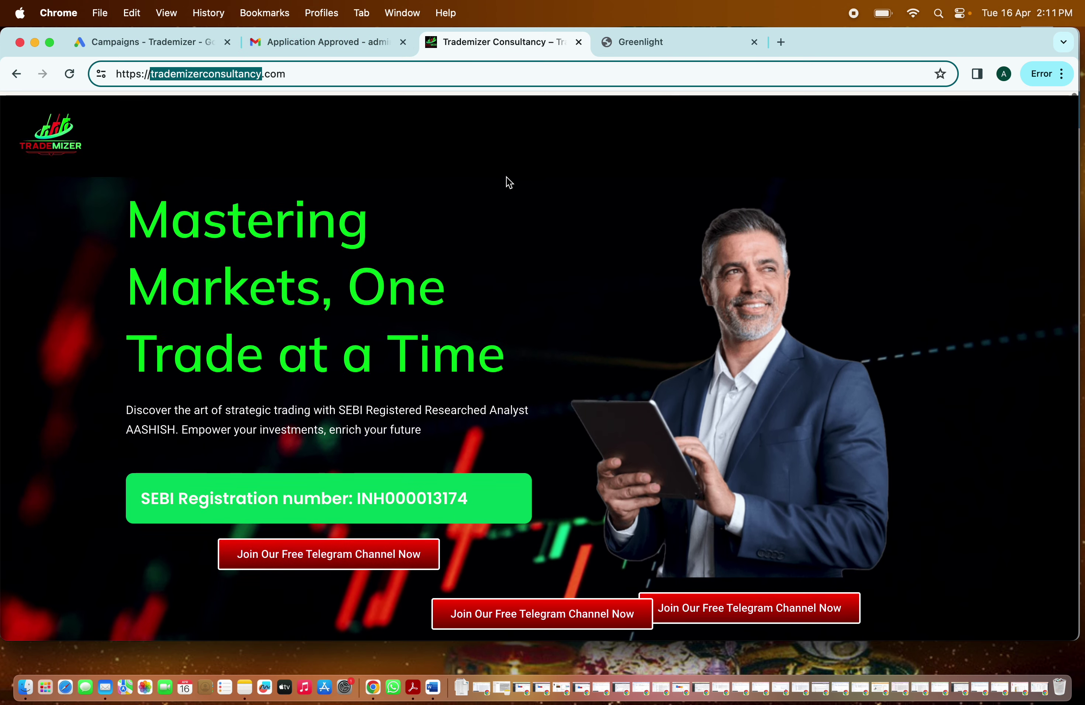
pyautogui.scroll(-4, 502, 230)
pyautogui.moveTo(476, 312); pyautogui.dragTo(357, 316)
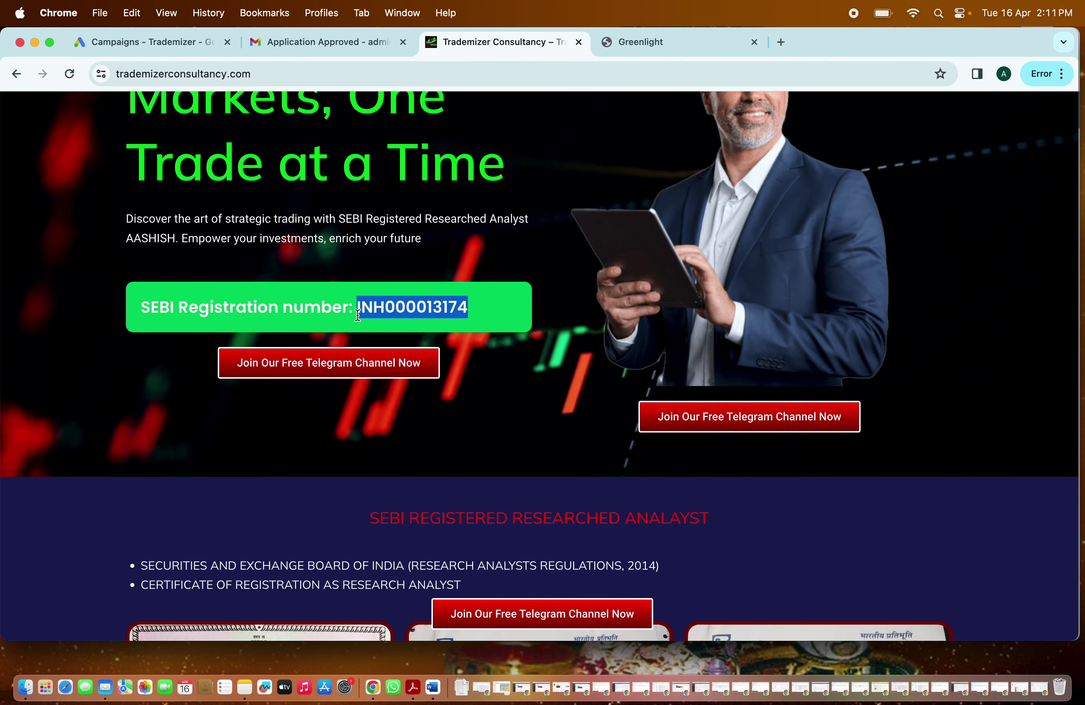
pyautogui.press('super+c')
pyautogui.click(621, 43)
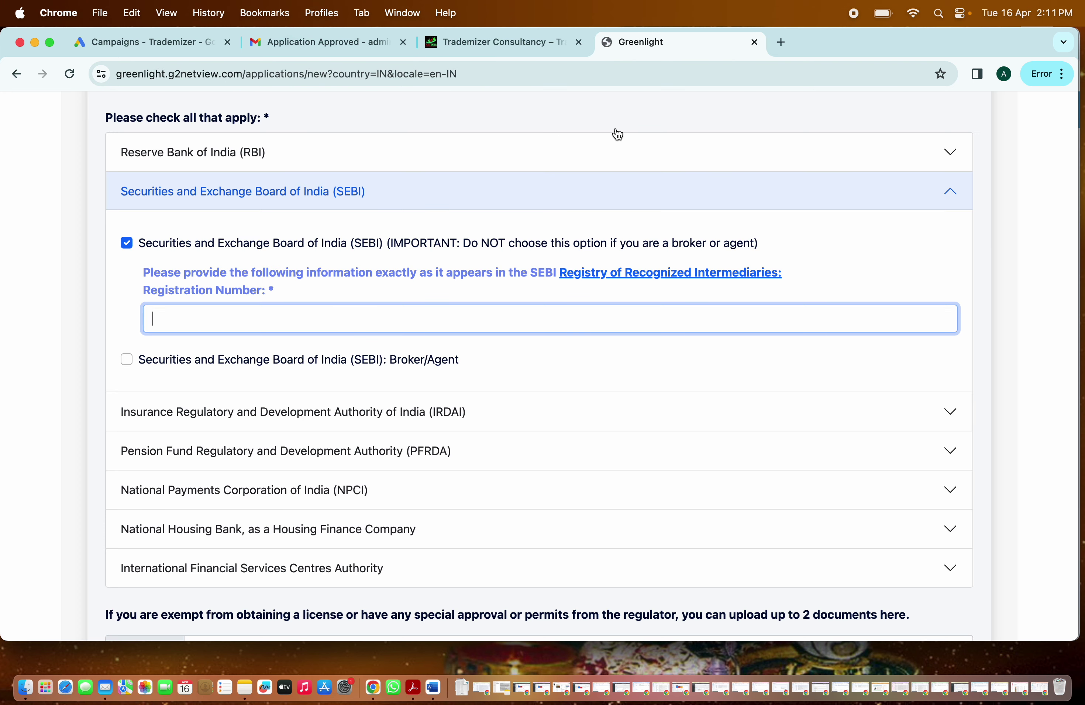
pyautogui.press('super+v')
# - Upload "Signup form - CC Avenue final.pdf" from the Desktop folder as the exemption or special approval document
pyautogui.scroll(-10, 344, 323)
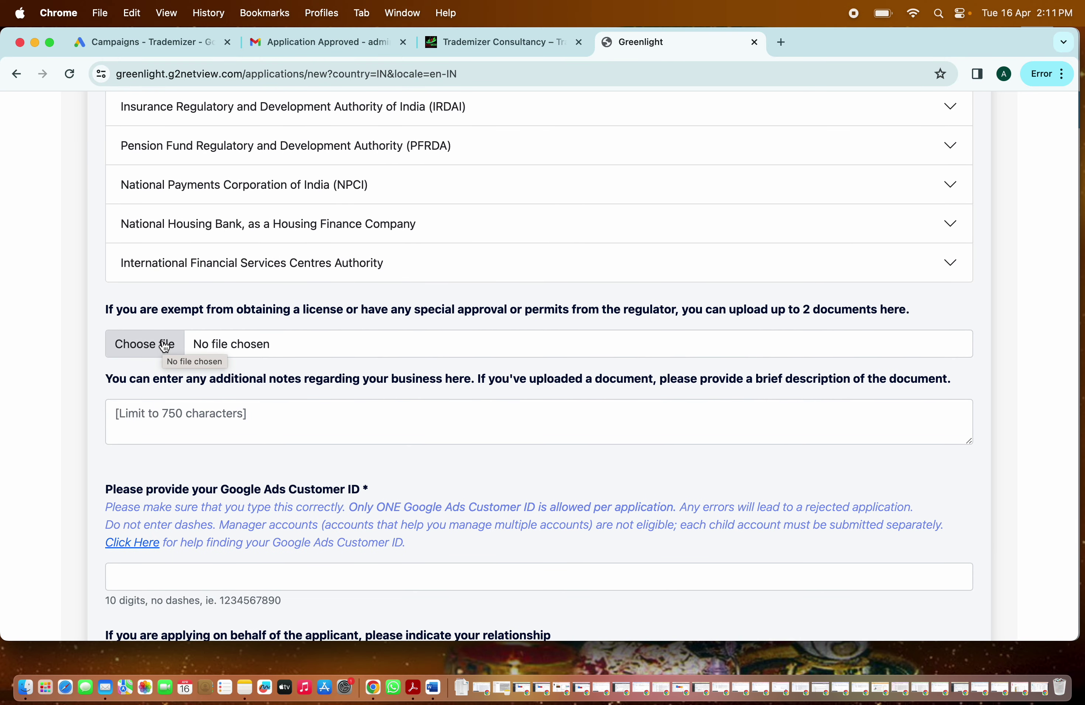
pyautogui.click(166, 346)
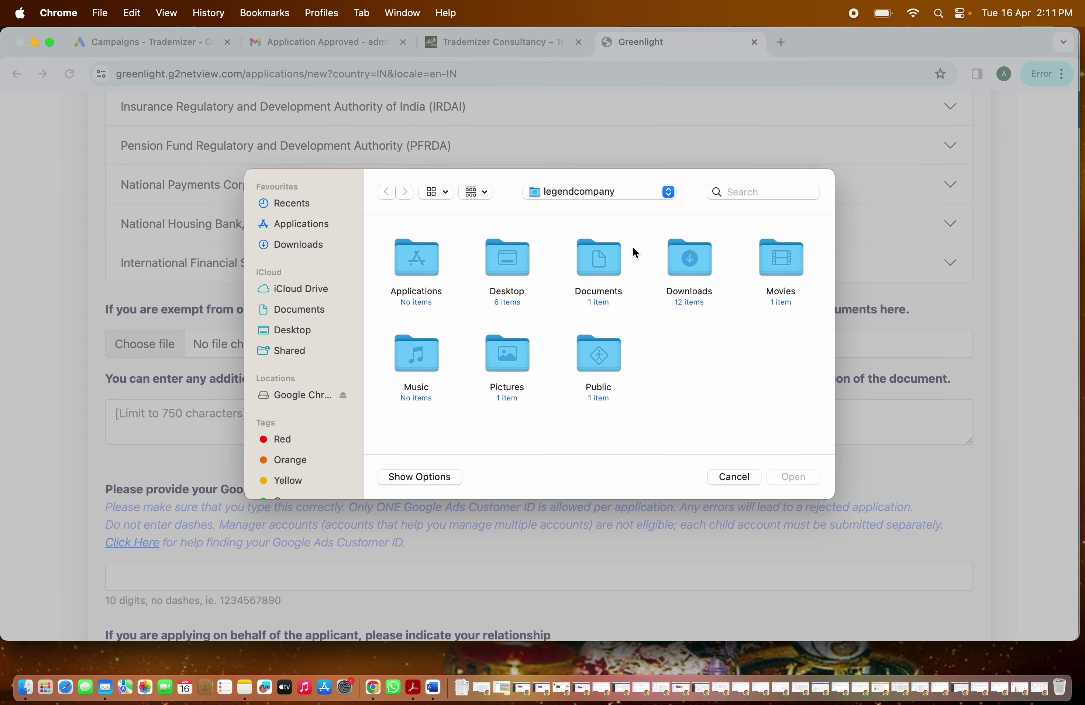
pyautogui.doubleClick(499, 261)
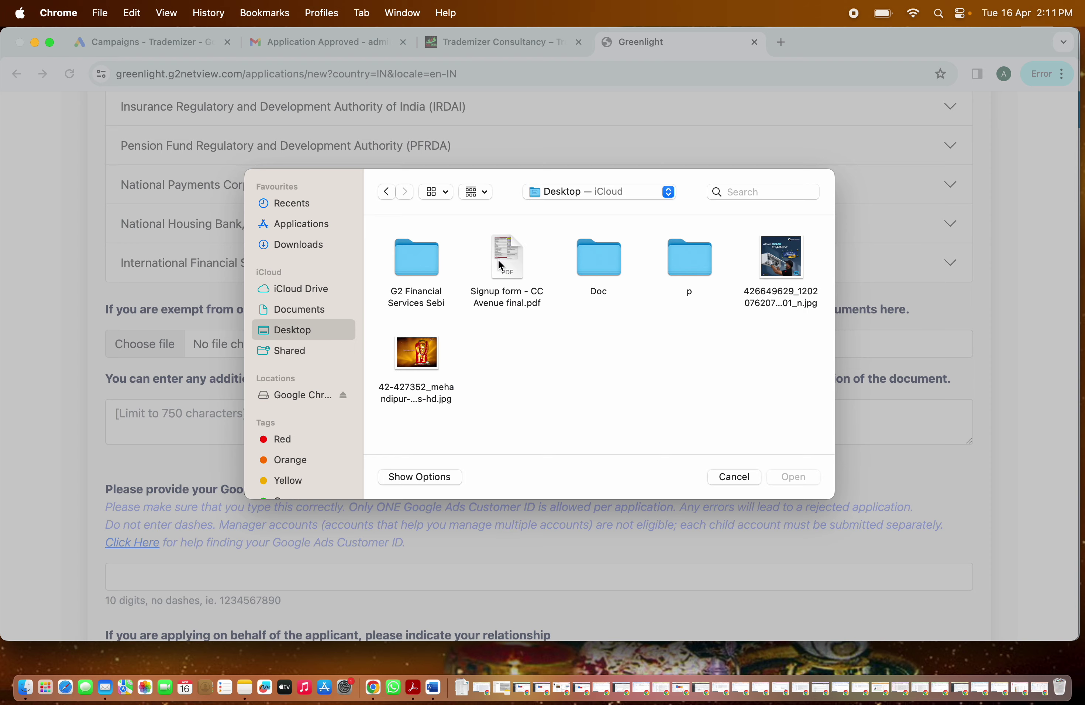
pyautogui.doubleClick(507, 256)
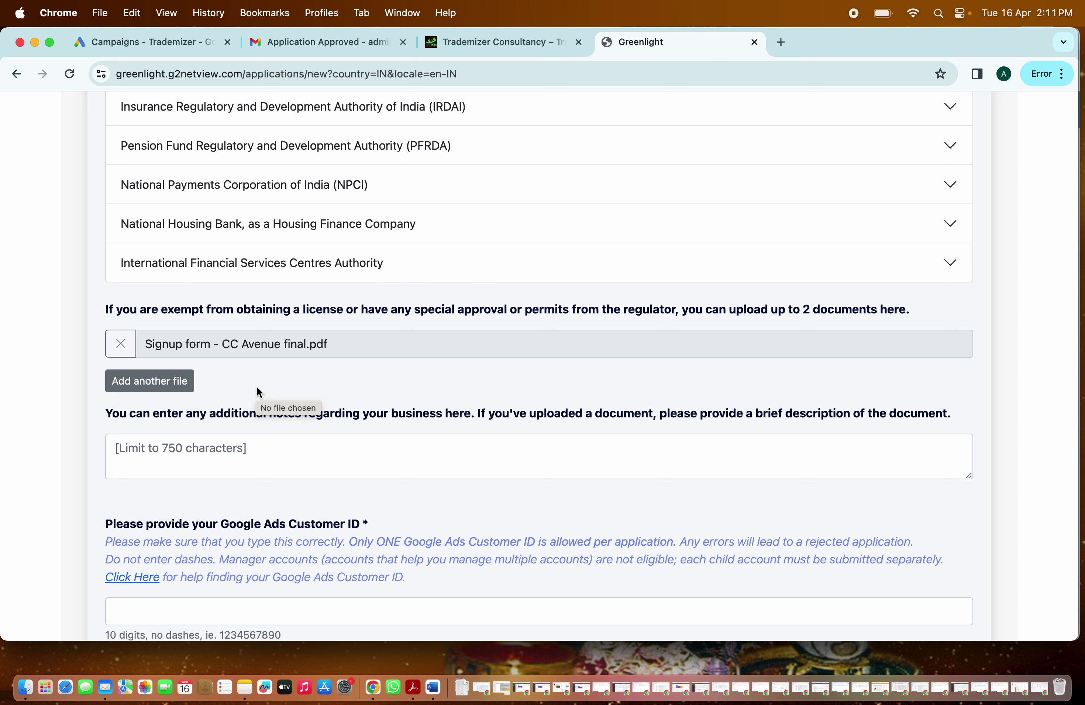
# - Enter "Our Company Is Registered With SEBI" as the additional notes about the business
pyautogui.click(238, 451)
pyautogui.scroll(-3, 238, 451)
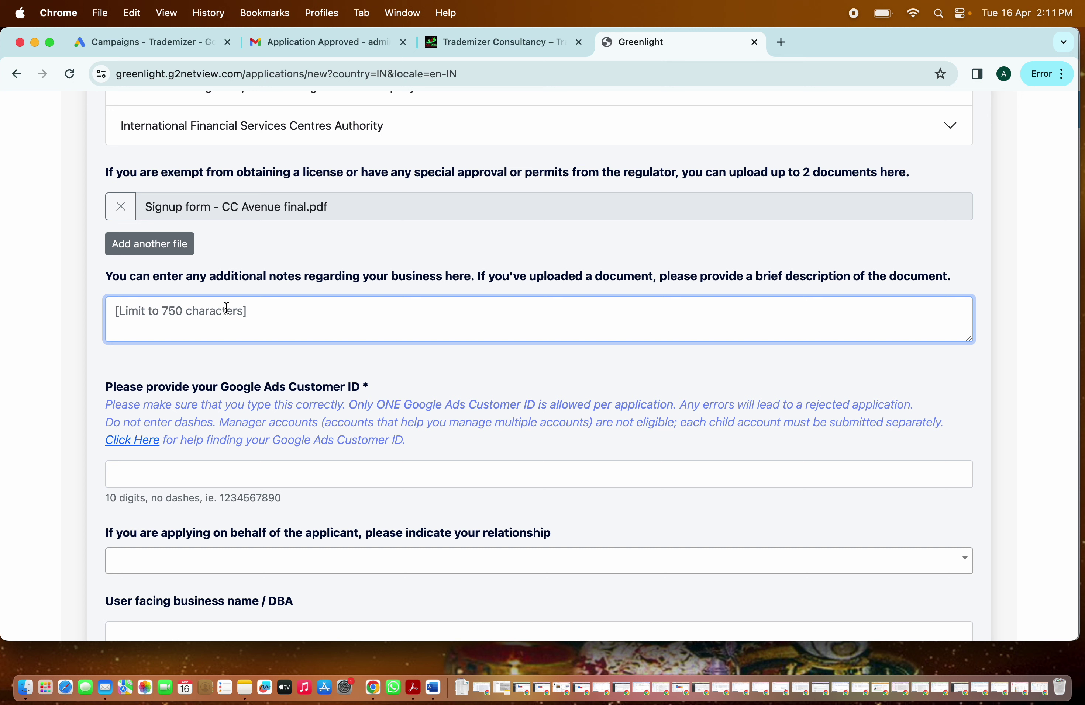
pyautogui.write('Our C')
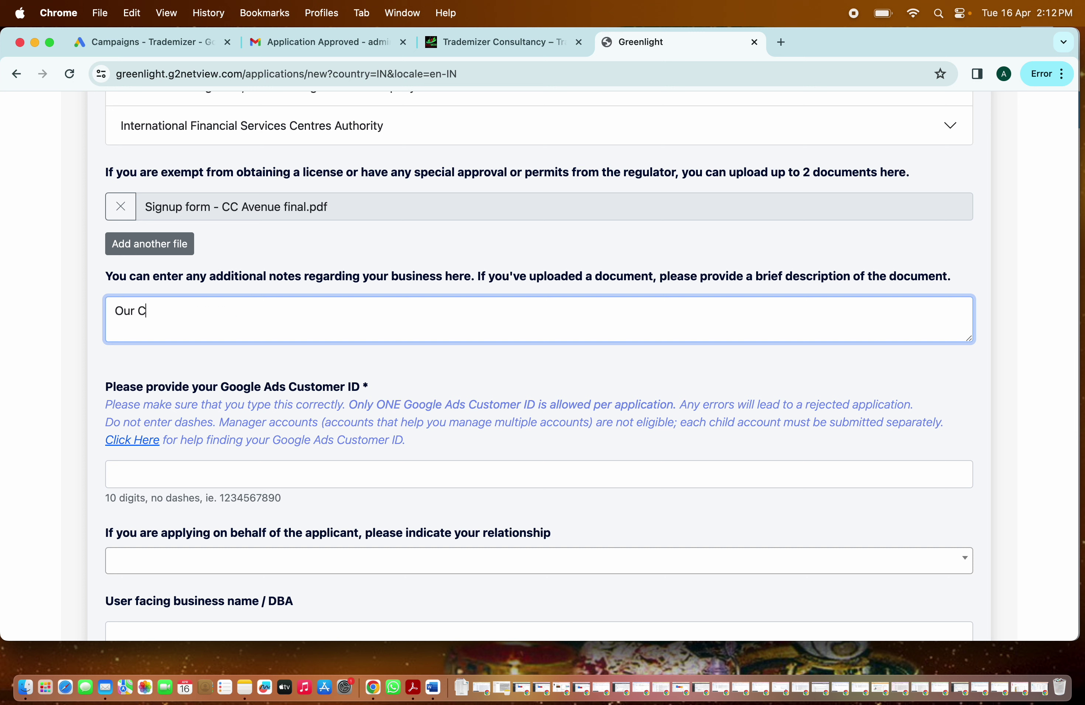
pyautogui.write('ompany Is Registered W')
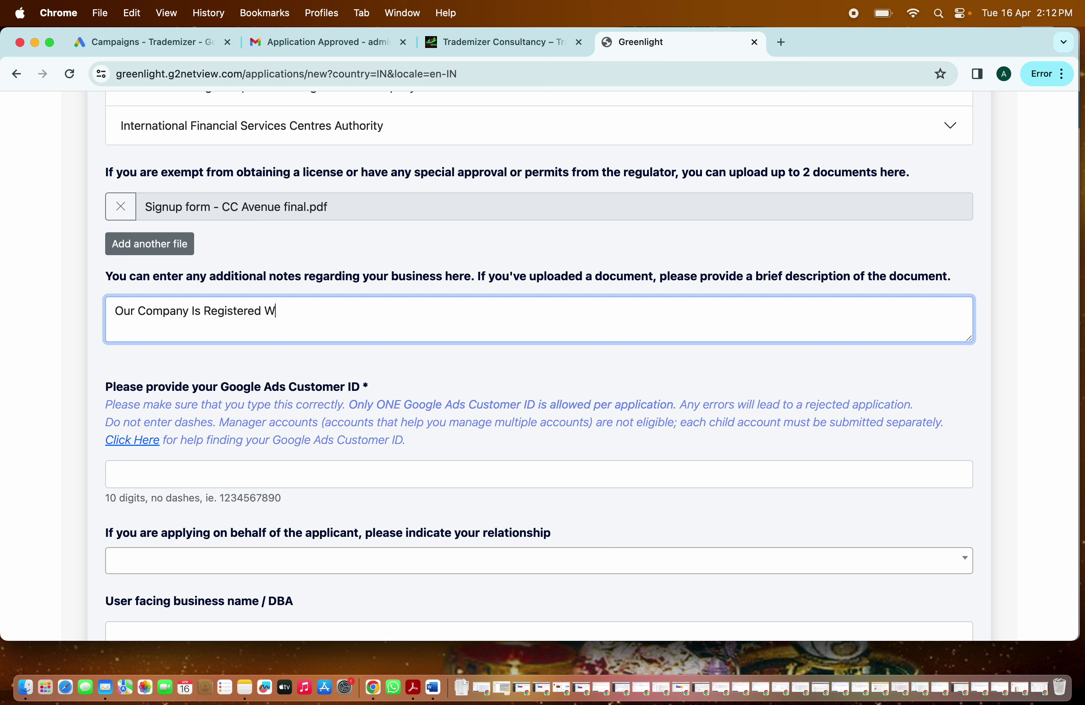
pyautogui.write('ith SEBI')
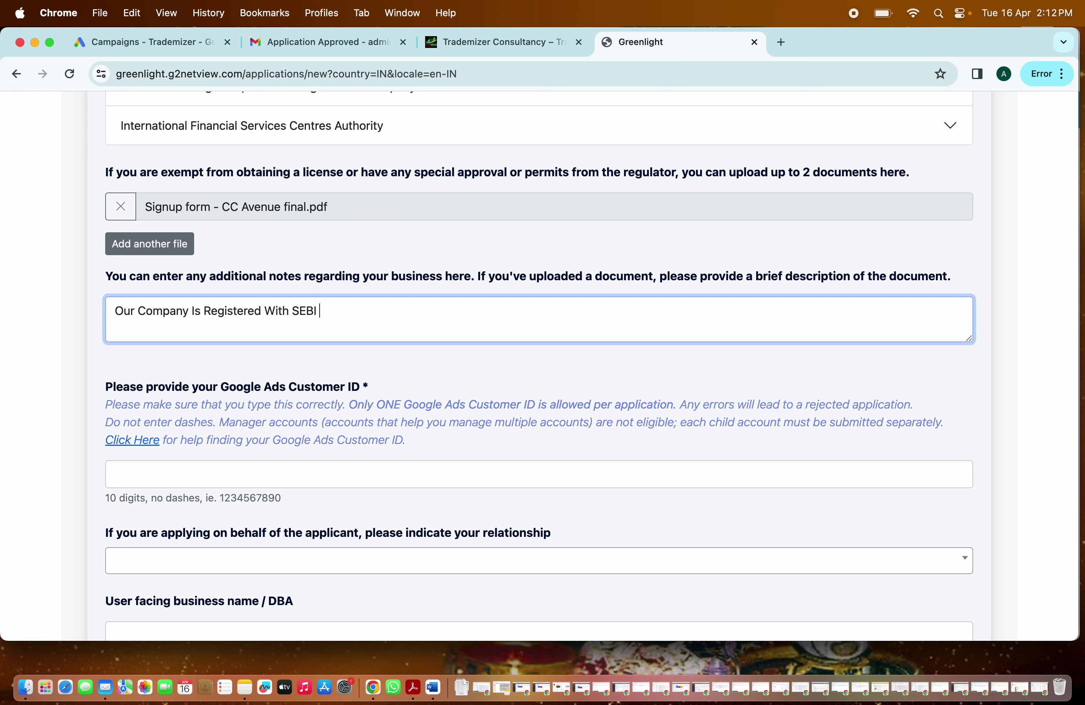
# - Replace "SEBI" at the end of the notes with the full SEBI registration number line from the Trademizer Consultancy website
pyautogui.click(462, 40)
pyautogui.moveTo(126, 310); pyautogui.dragTo(477, 308)
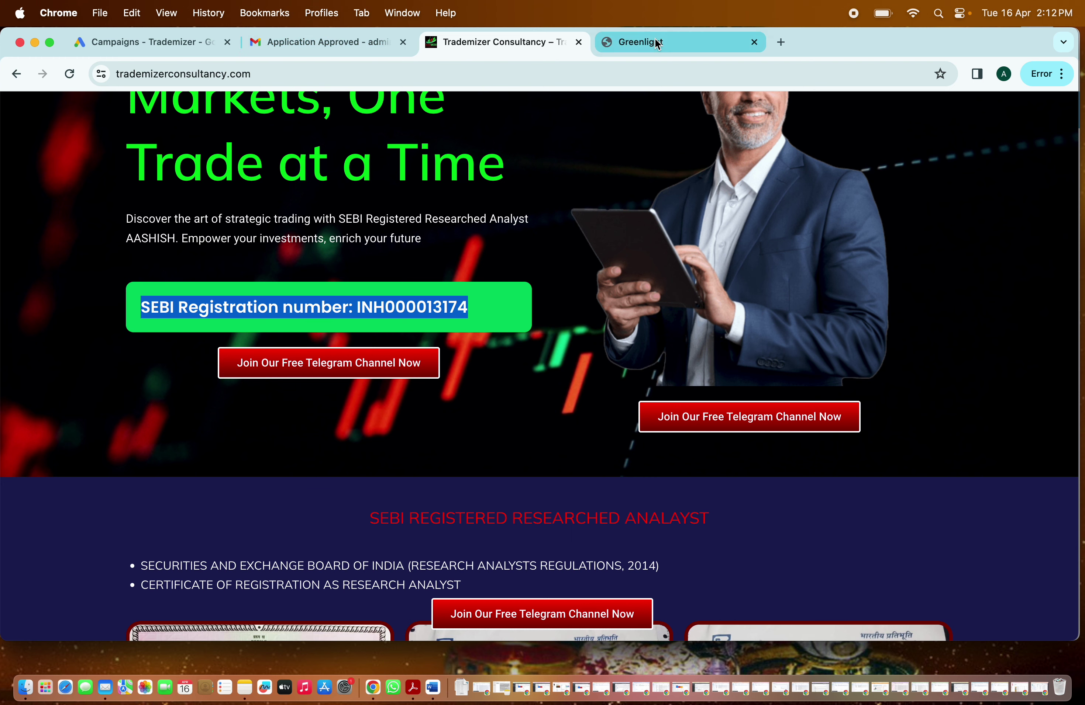
pyautogui.click(637, 42)
pyautogui.moveTo(320, 311); pyautogui.dragTo(292, 315)
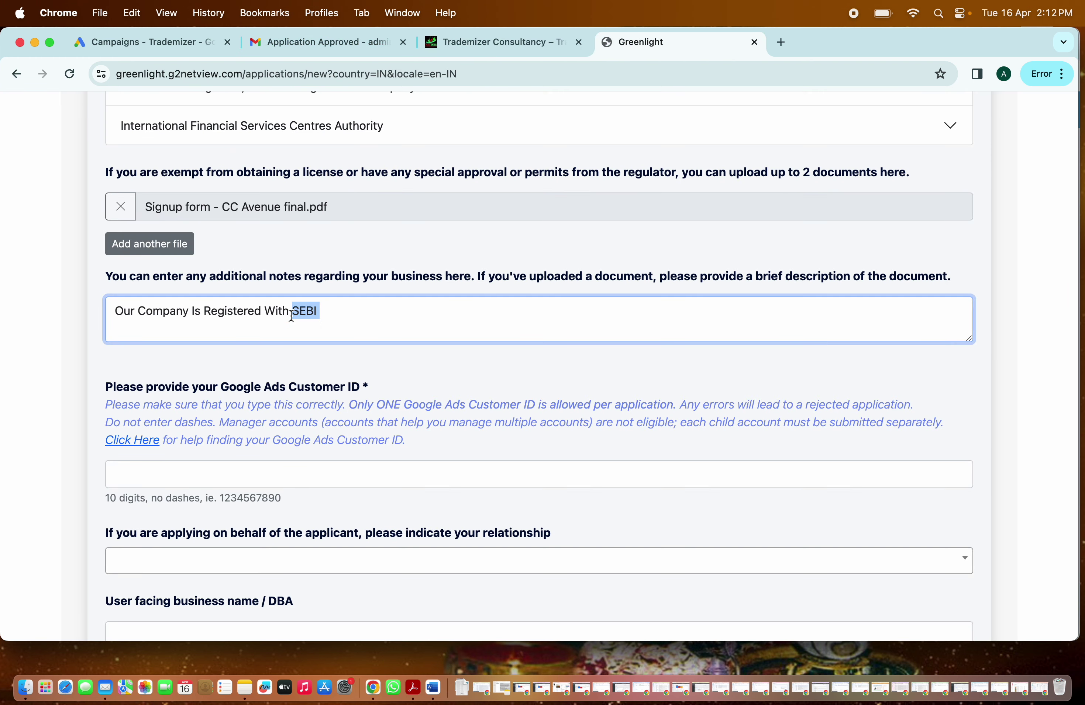
pyautogui.press('super+v')
# - Copy the account's customer ID from Google Ads into the form's Google Ads Customer ID field
pyautogui.scroll(-3, 516, 313)
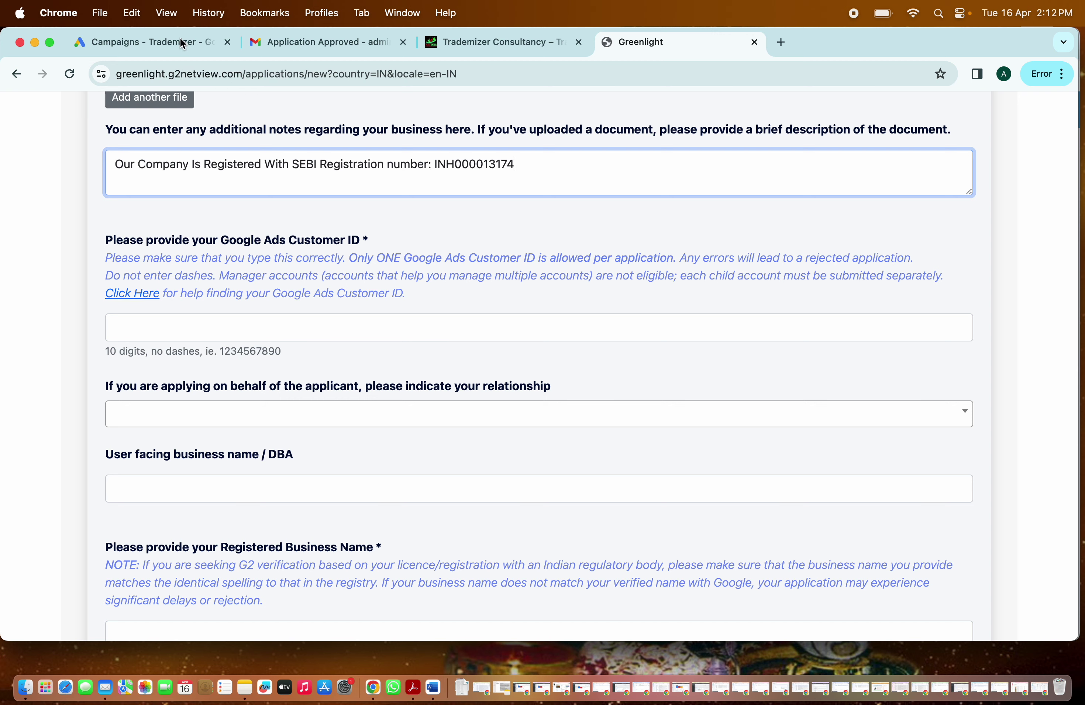
pyautogui.click(166, 40)
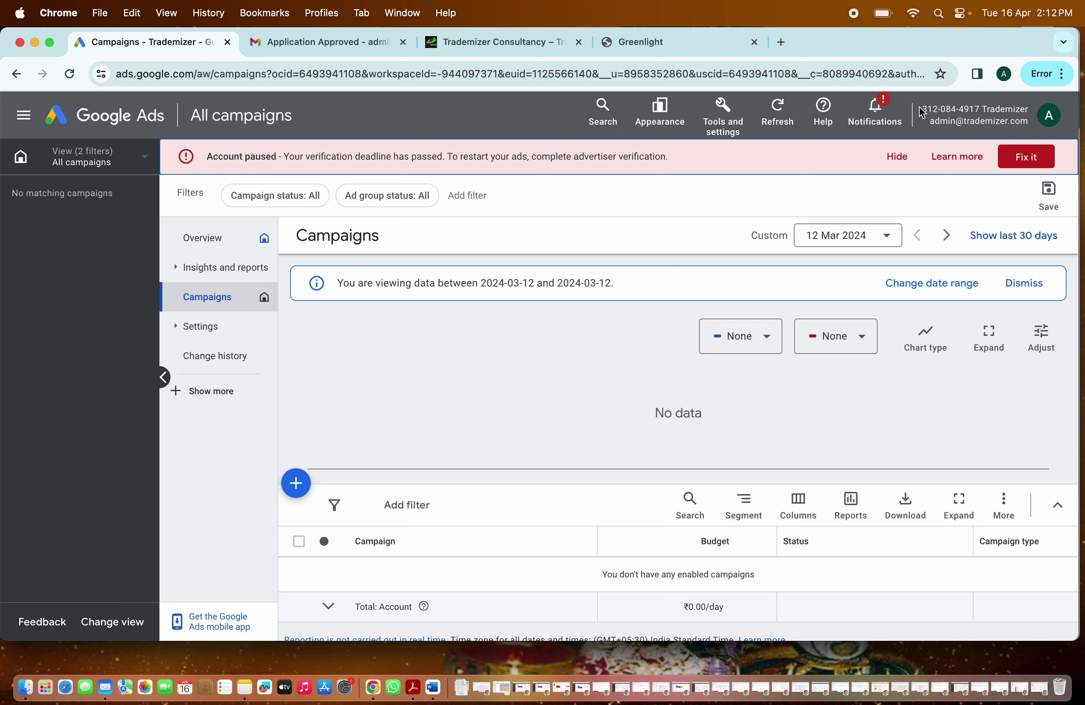
pyautogui.moveTo(982, 110); pyautogui.dragTo(922, 115)
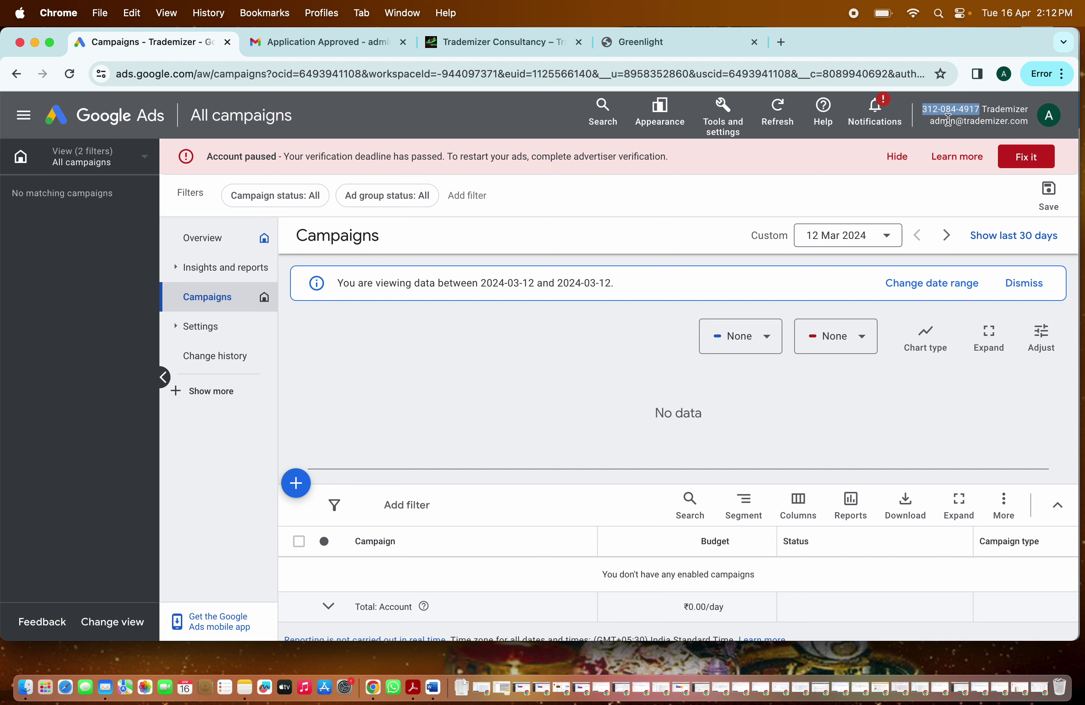
pyautogui.click(477, 46)
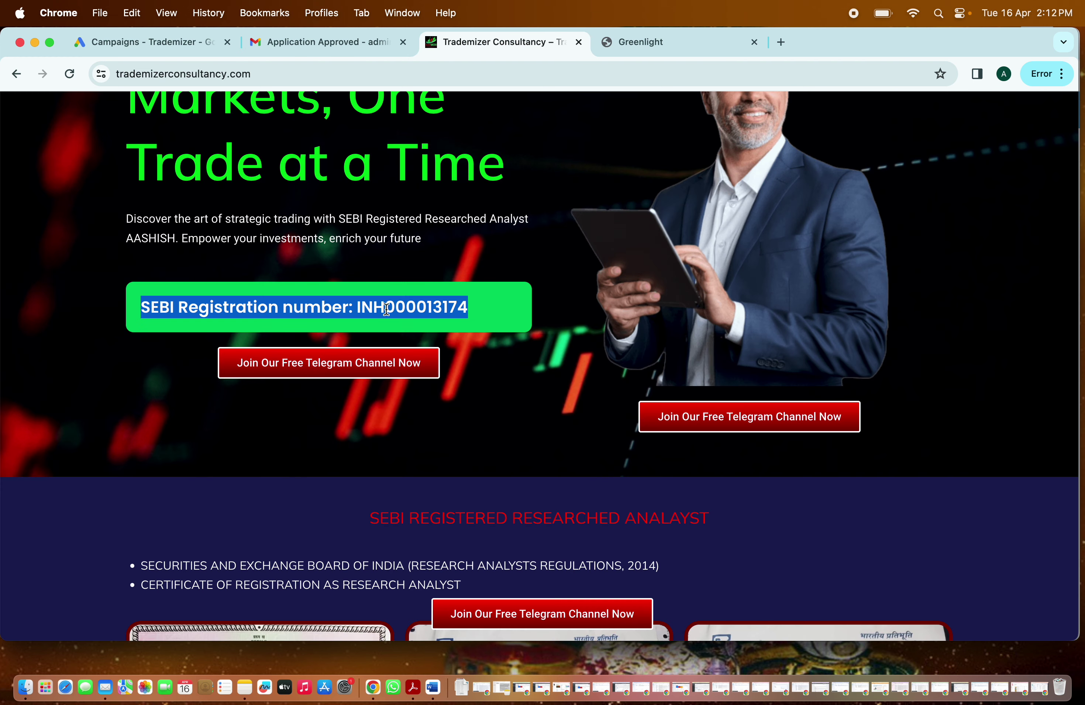
pyautogui.click(692, 53)
pyautogui.click(360, 315)
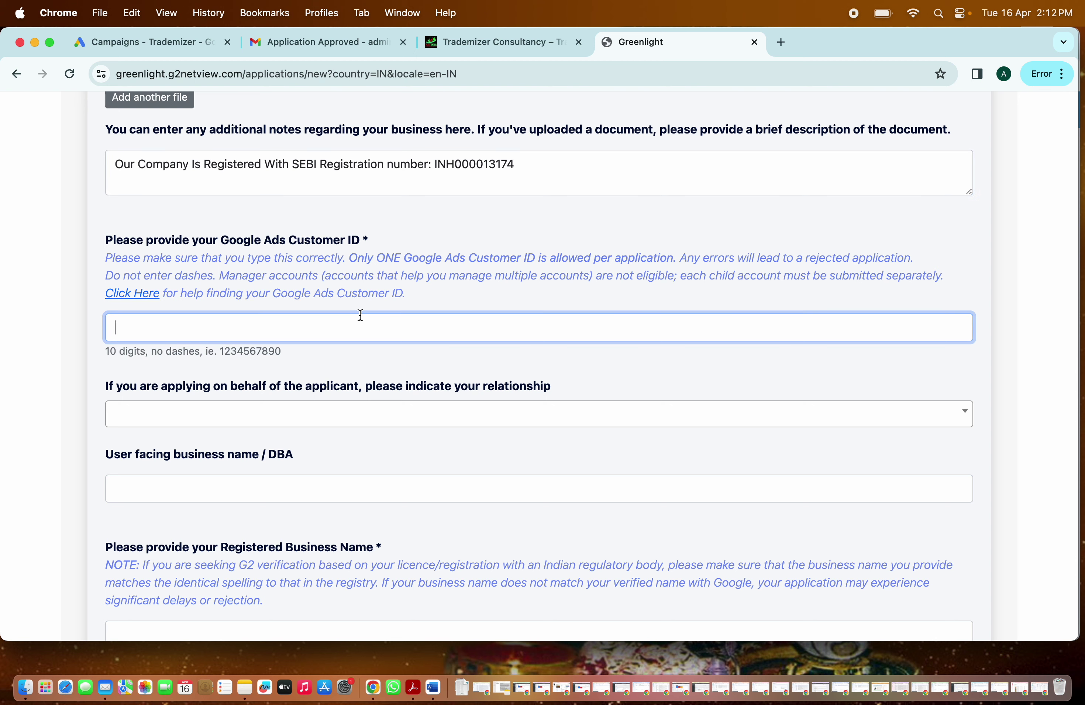
pyautogui.press('super+v')
# - Remove the dashes from the Google Ads Customer ID and add its missing last two digits after checking Google Ads
pyautogui.click(552, 165)
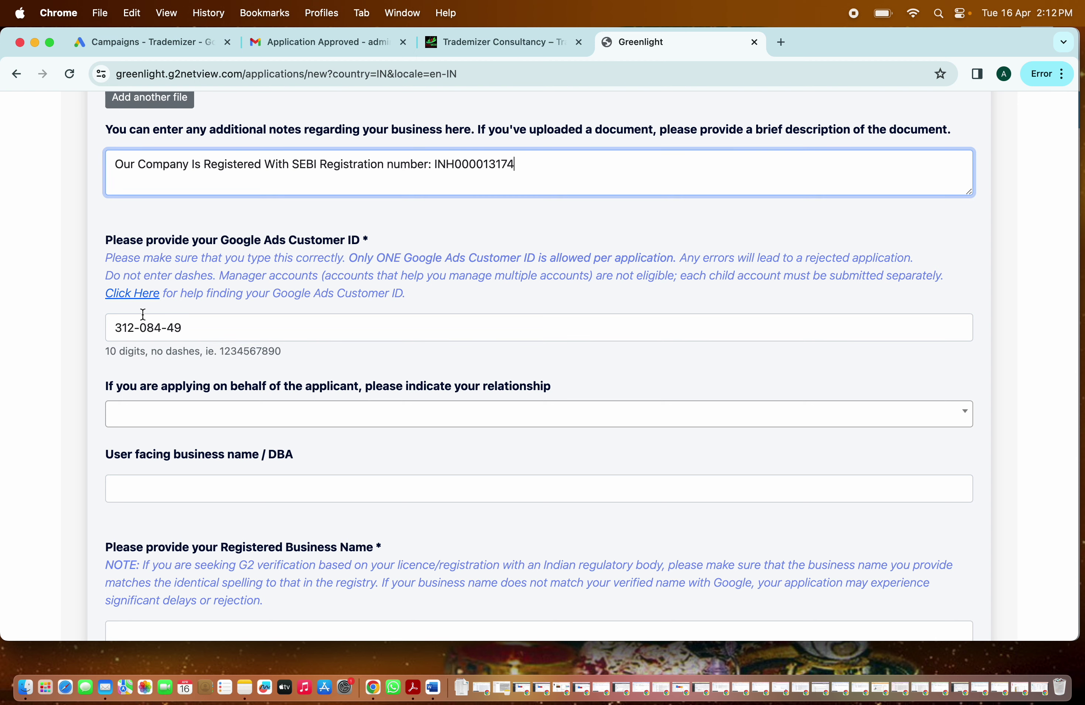
pyautogui.click(140, 327)
pyautogui.press('BackSpace')
pyautogui.press('Right')
pyautogui.press('Right')
pyautogui.press('BackSpace')
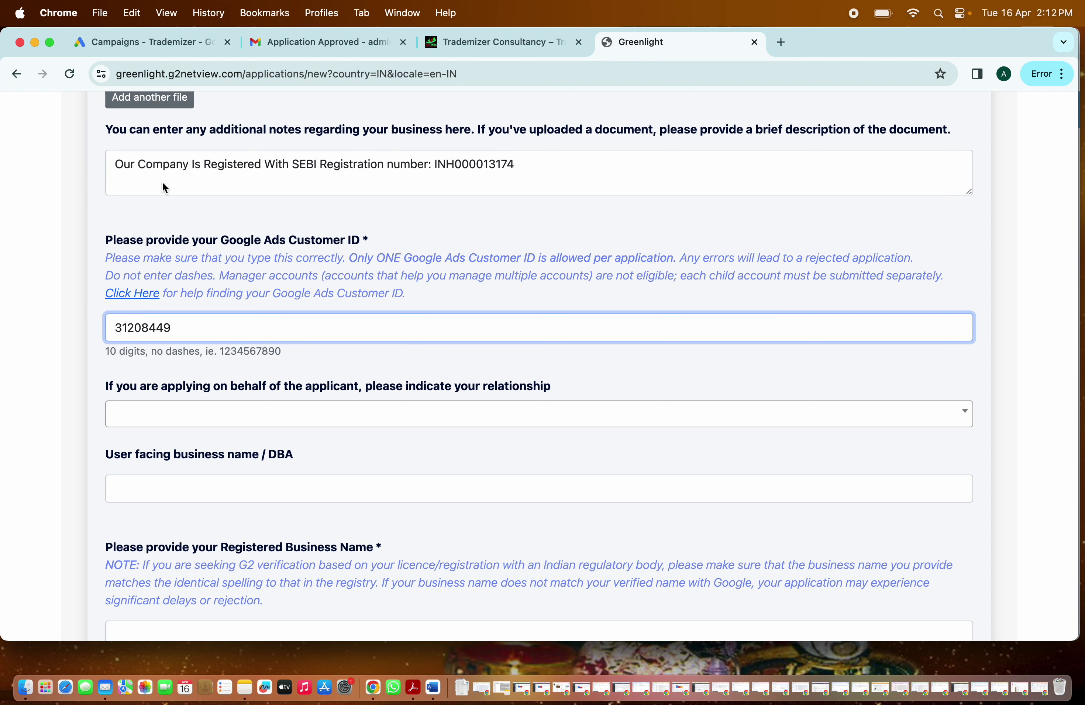
pyautogui.click(183, 43)
pyautogui.click(635, 42)
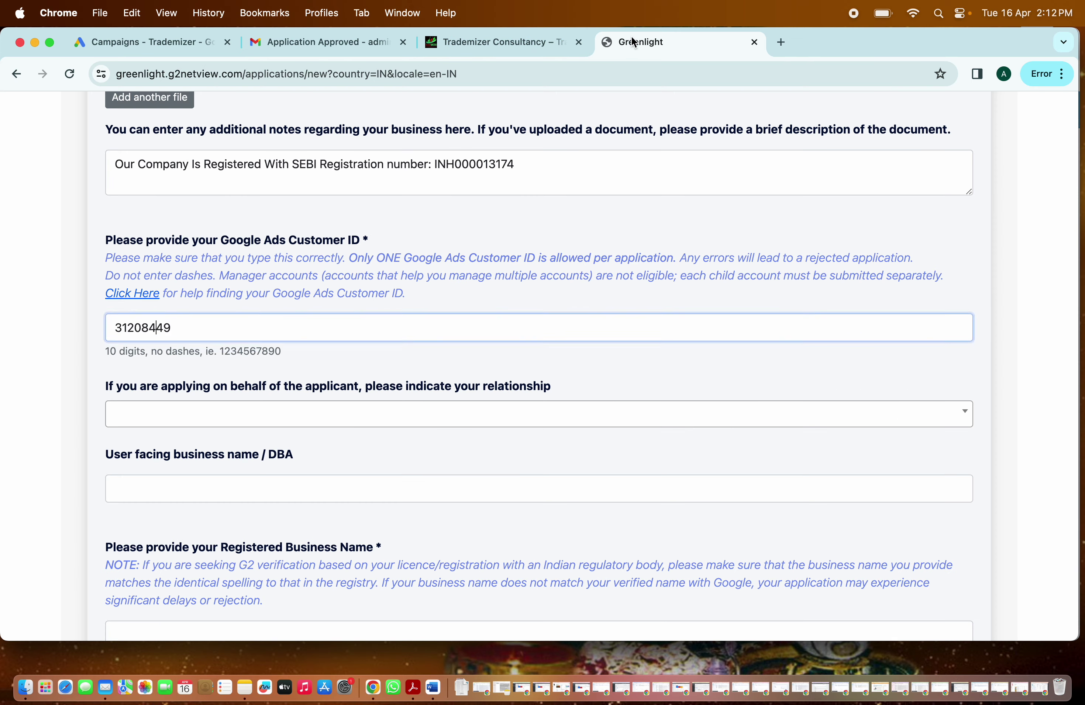
pyautogui.write('17')
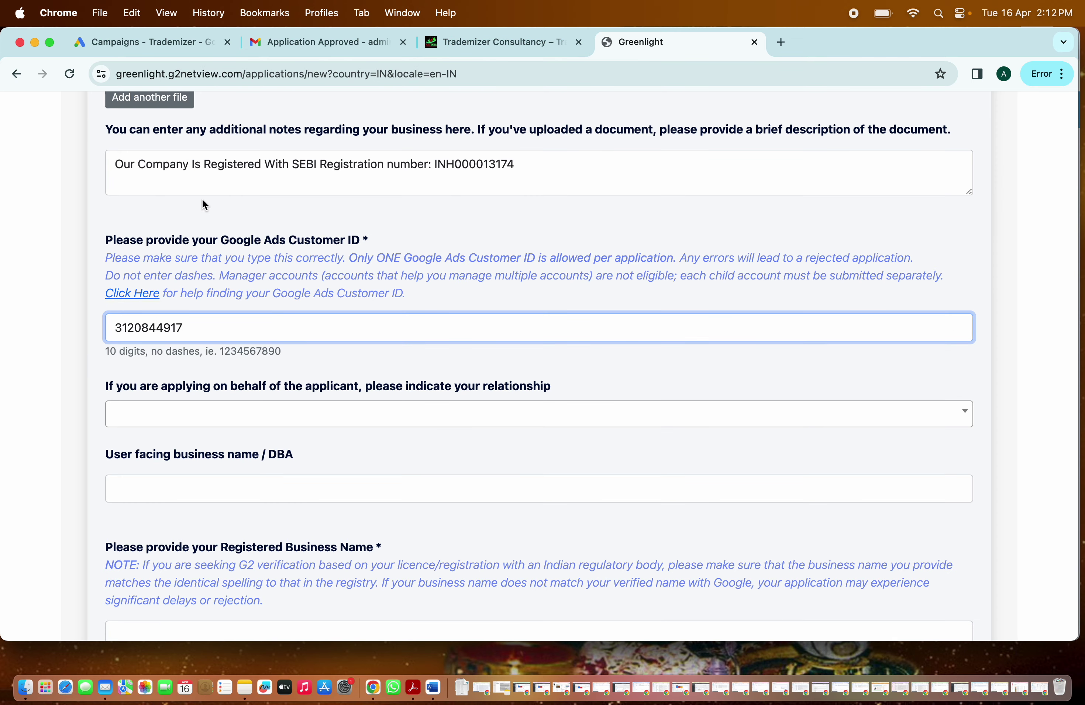
# - Set the relationship to the applicant to Parent Company and start the relationship description
pyautogui.scroll(1, 202, 199)
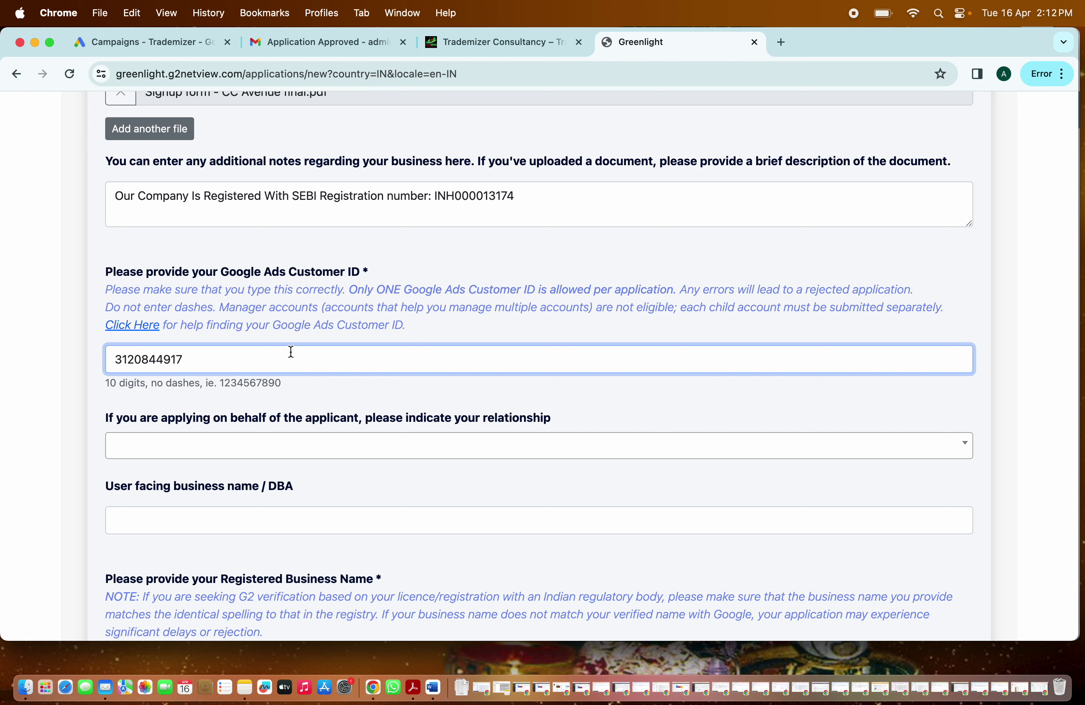
pyautogui.scroll(-5, 290, 354)
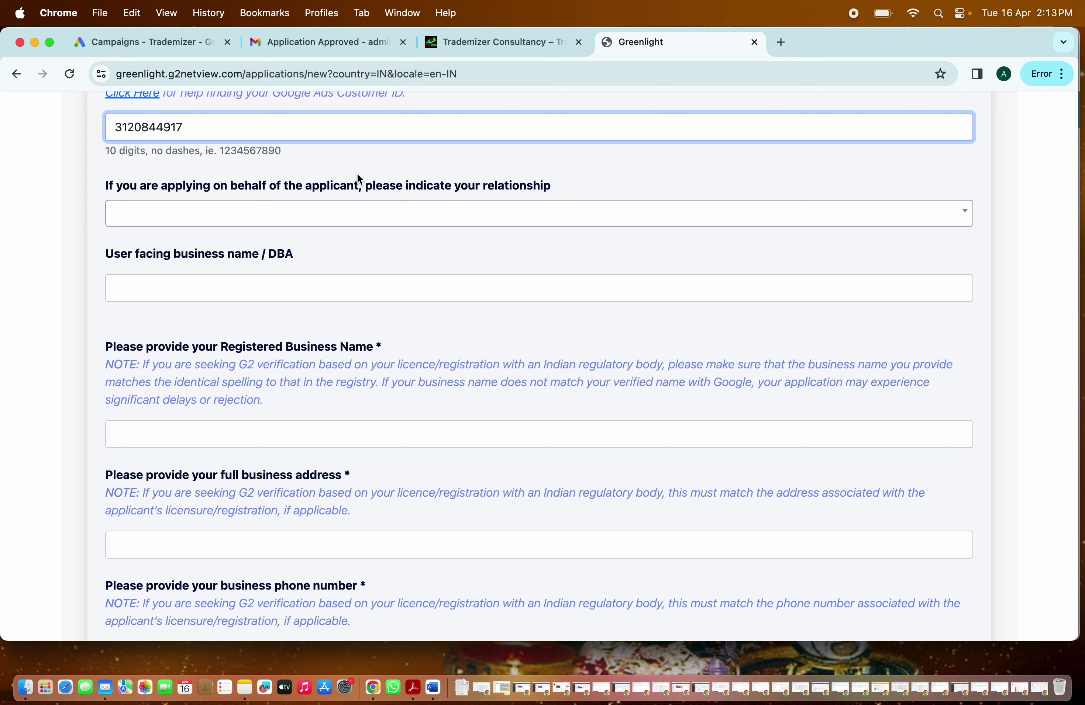
pyautogui.click(337, 215)
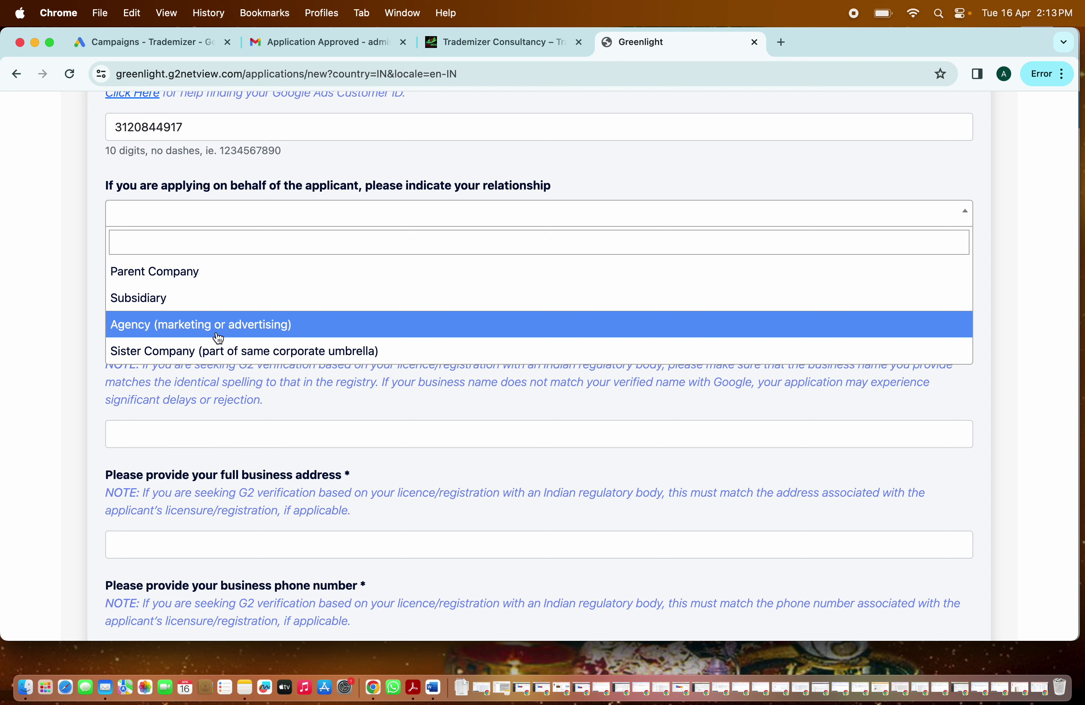
pyautogui.click(164, 275)
pyautogui.click(168, 298)
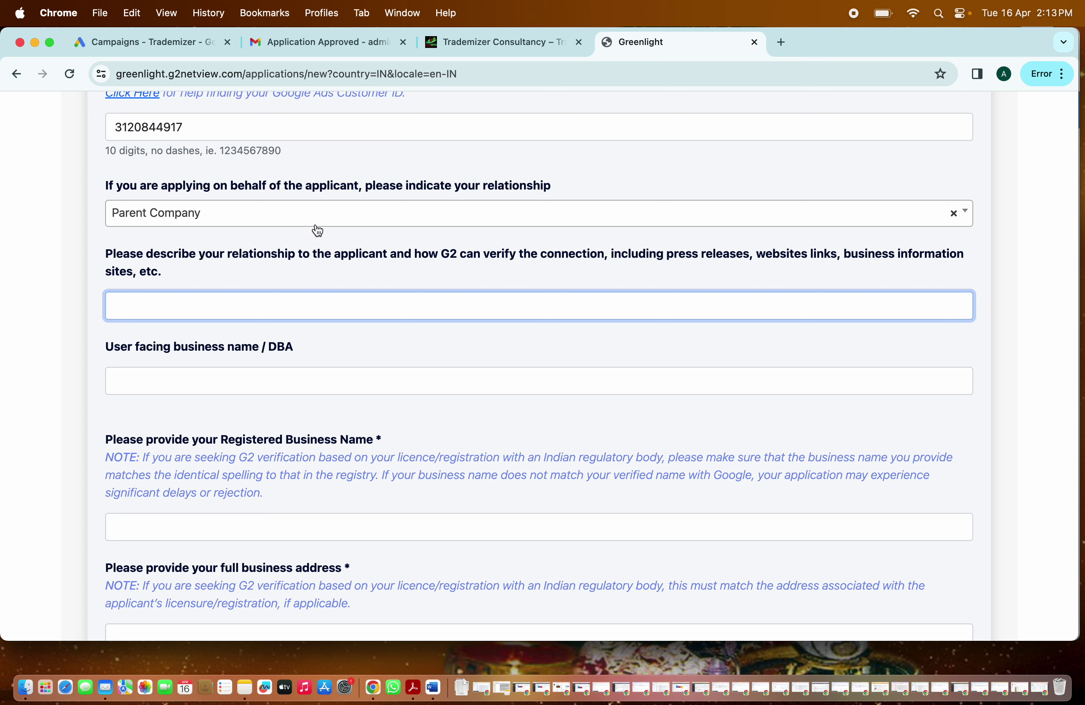
# - Examine the Trademizer Consultancy website for registration and company details that can prove the relationship, and check the Google Ads account before returning to the form
pyautogui.click(455, 37)
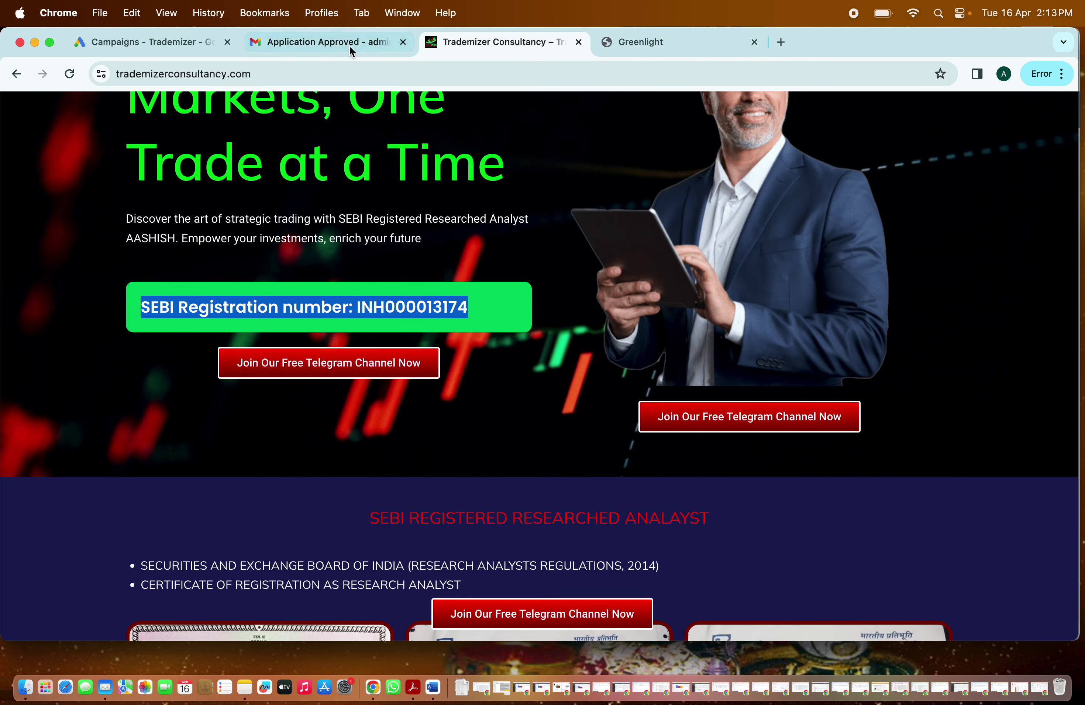
pyautogui.click(199, 76)
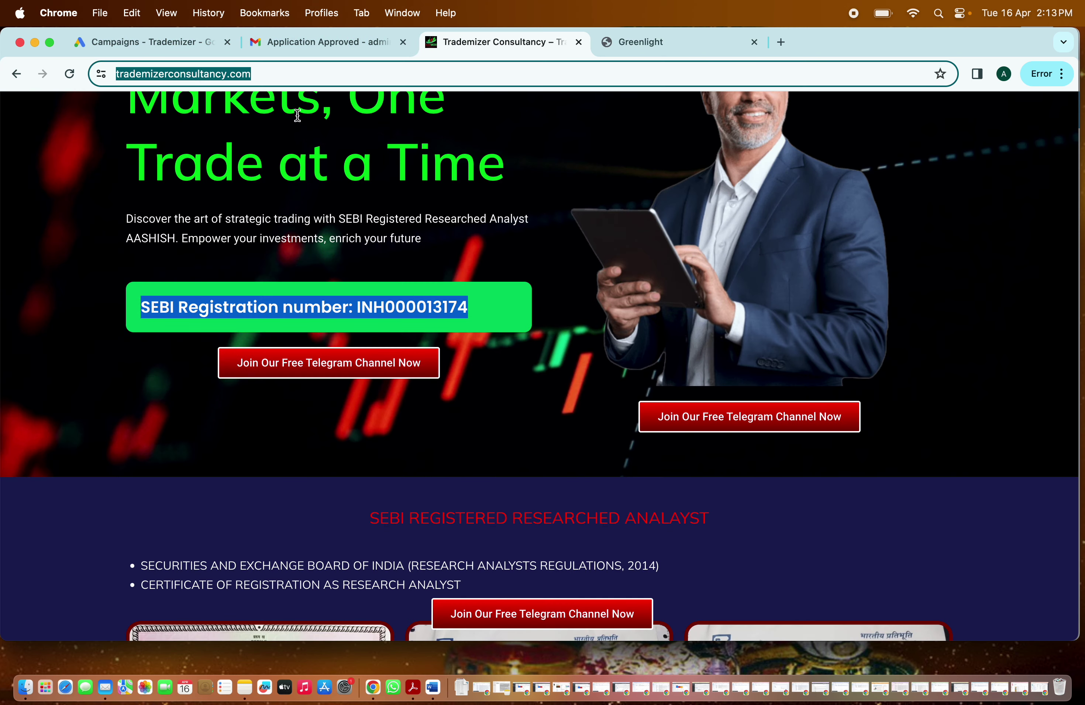
pyautogui.scroll(-15, 278, 304)
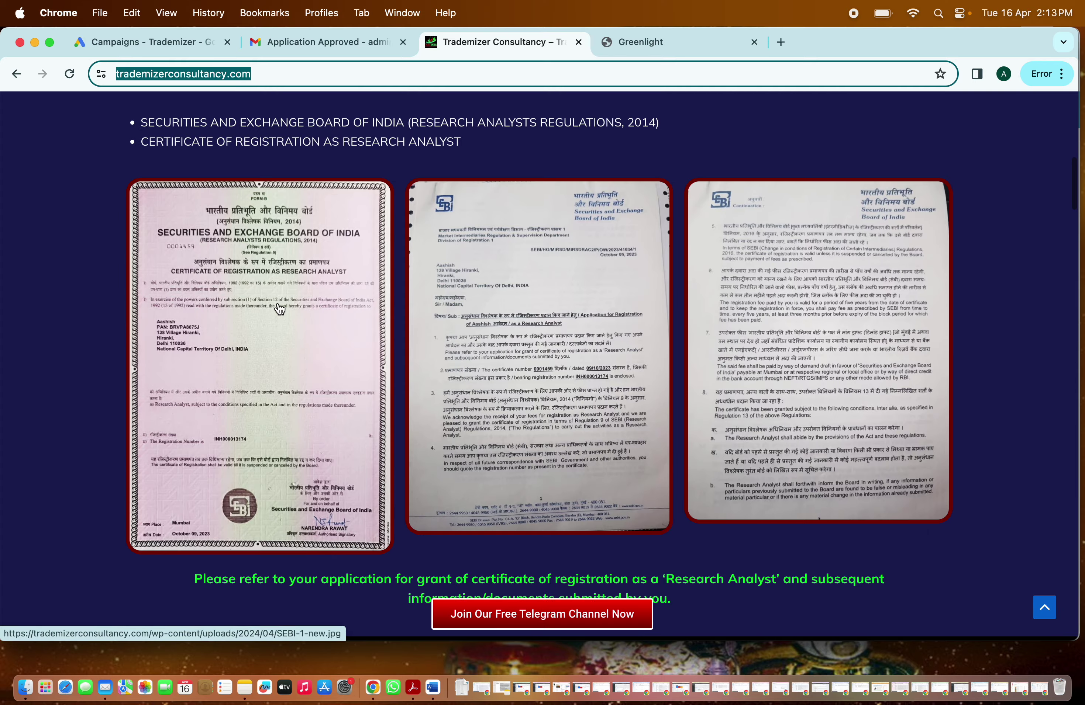
pyautogui.scroll(-12, 278, 308)
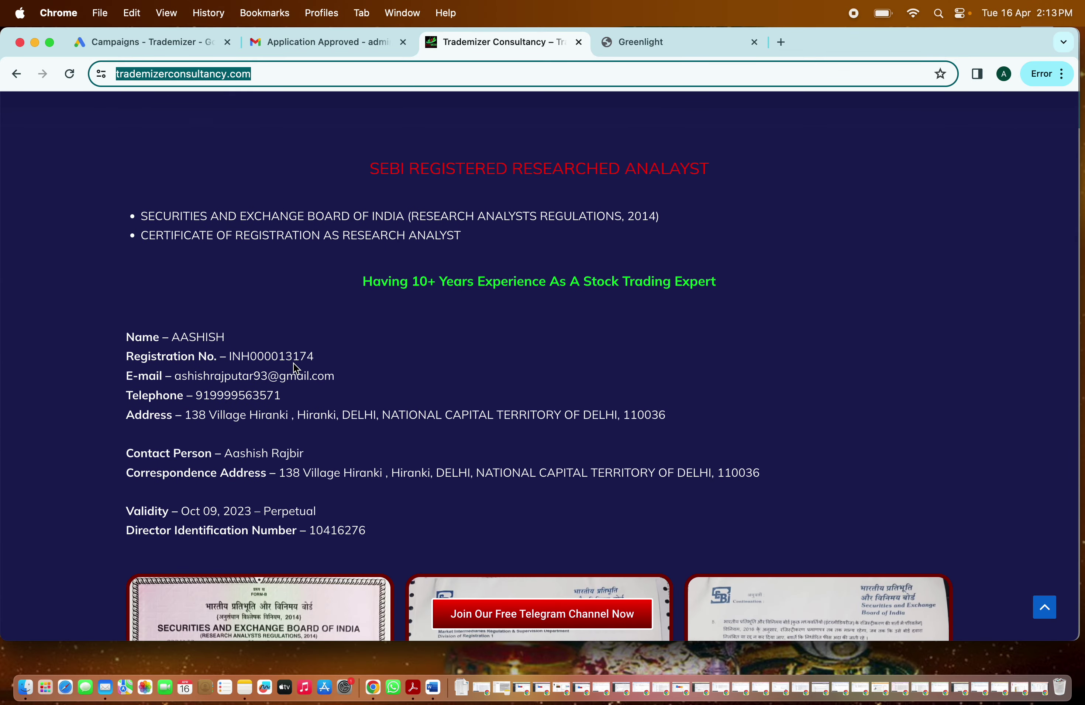
pyautogui.scroll(-10, 250, 407)
pyautogui.scroll(-3, 249, 407)
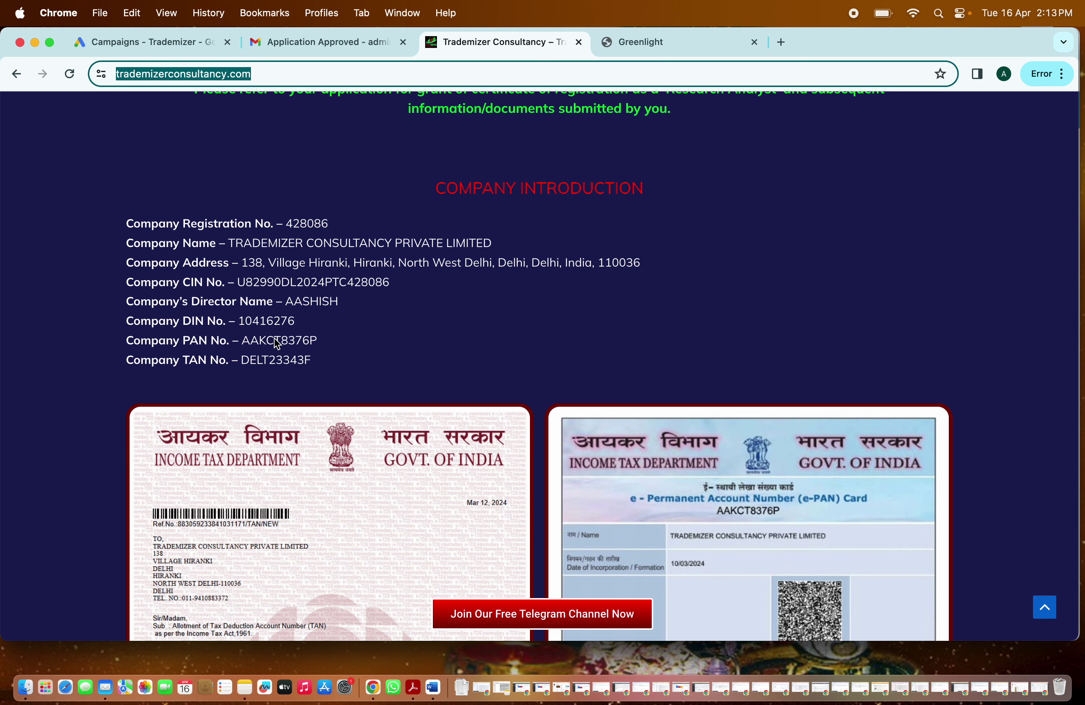
pyautogui.scroll(3, 341, 235)
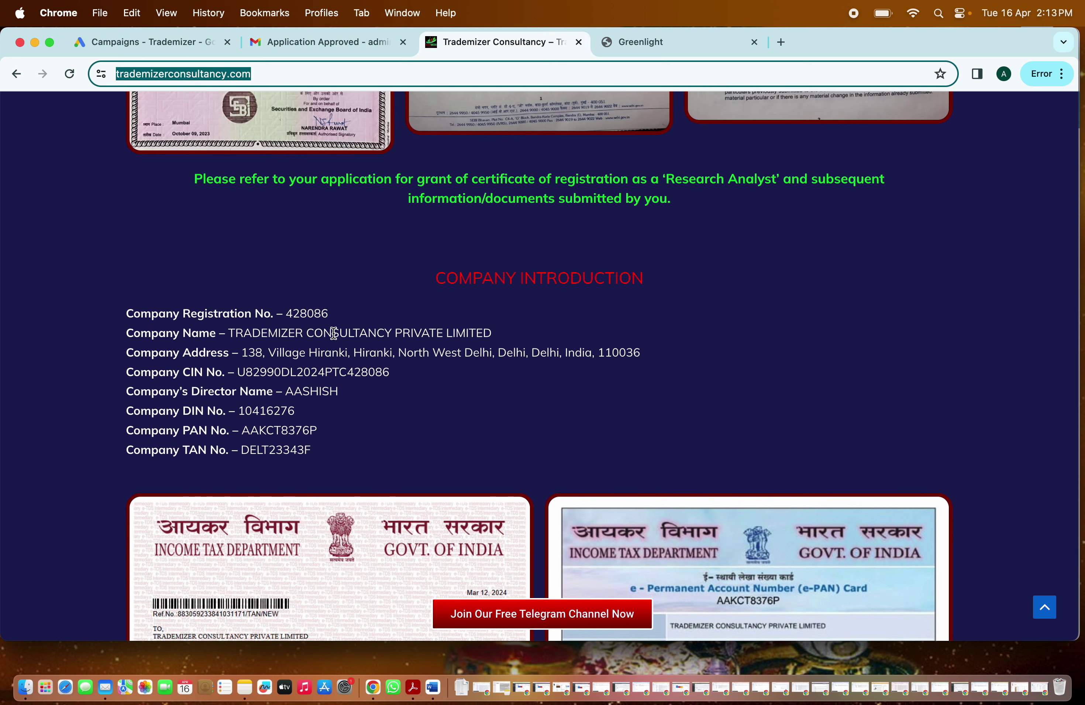
pyautogui.click(184, 43)
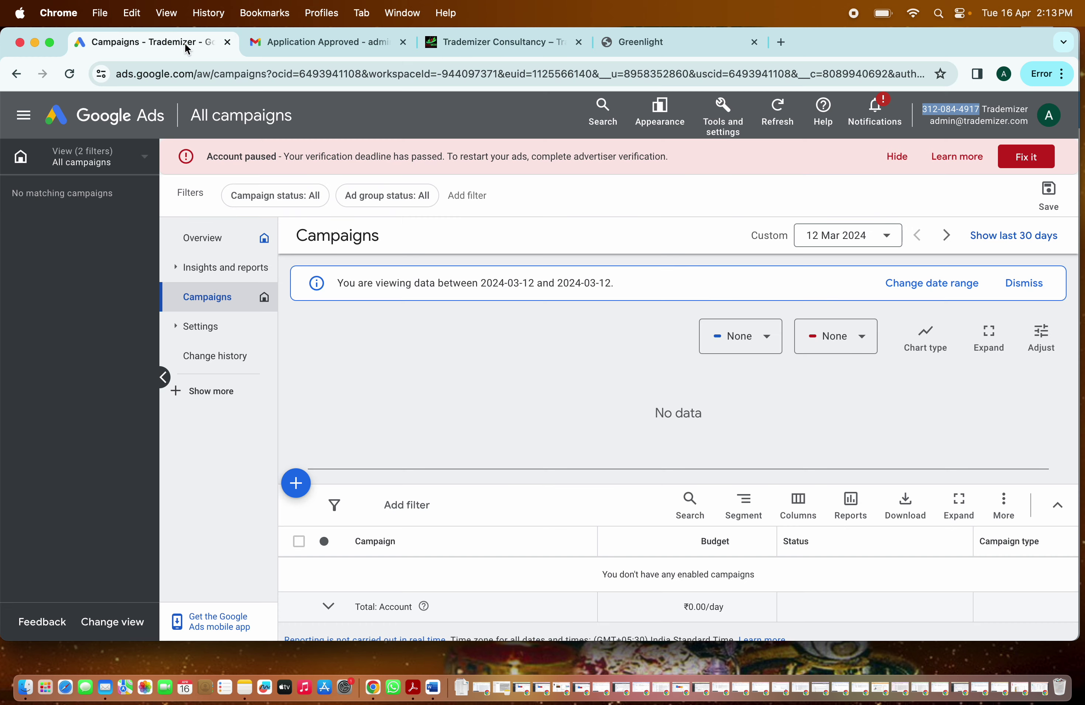
pyautogui.click(627, 43)
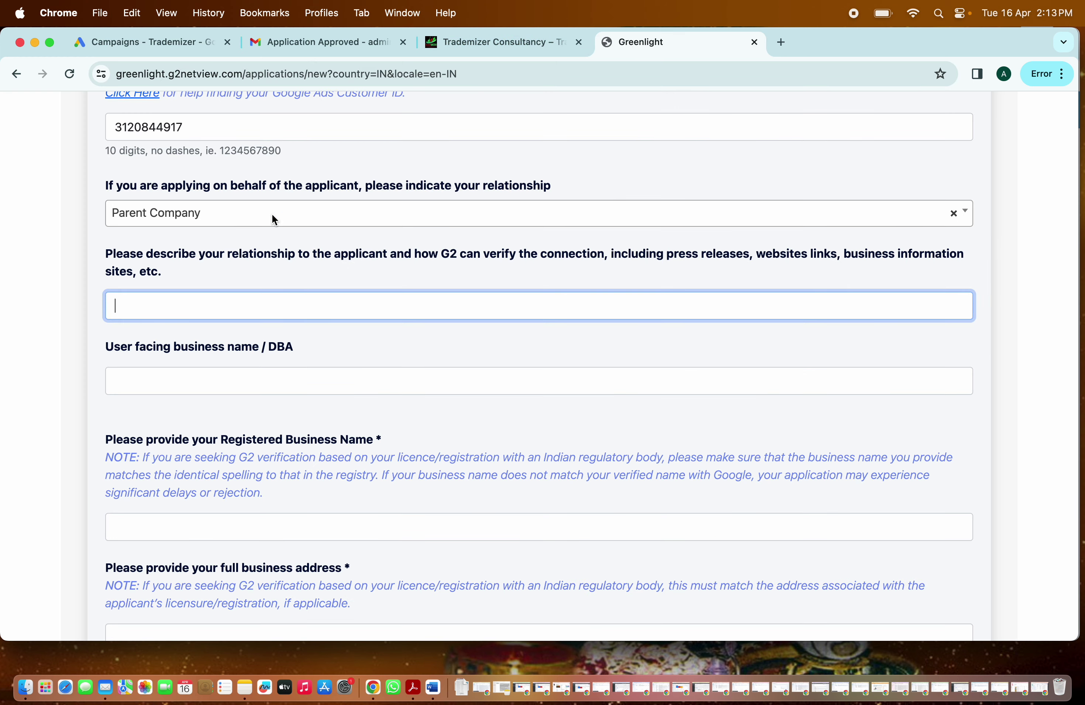
pyautogui.click(458, 42)
pyautogui.click(383, 74)
pyautogui.press('super+c')
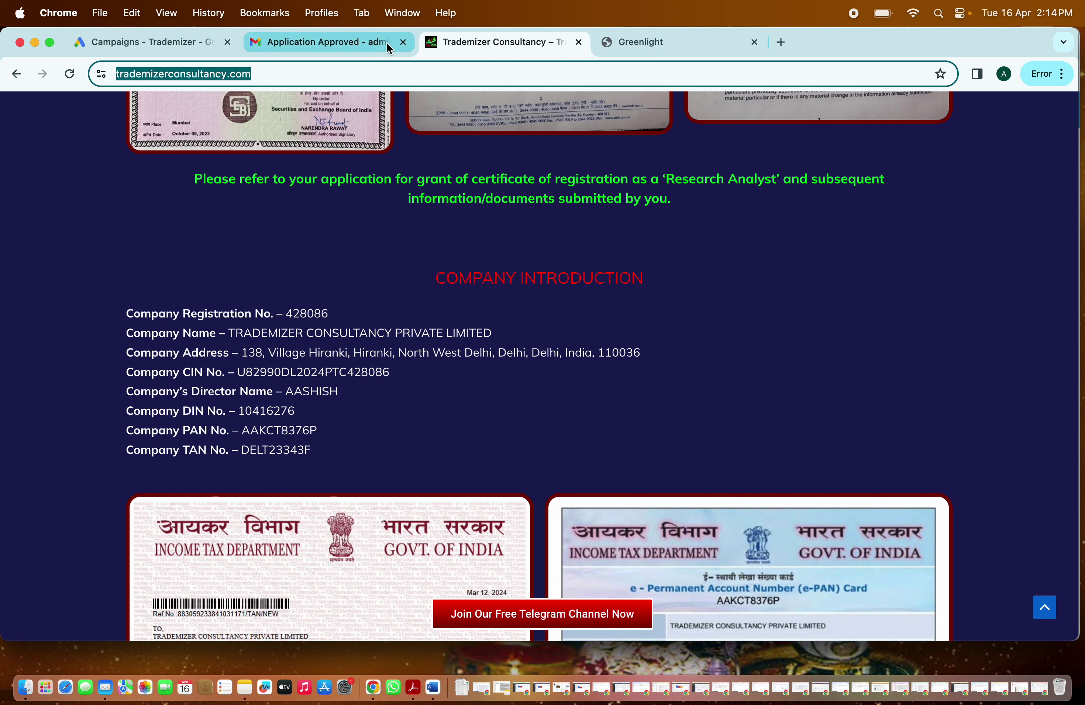
pyautogui.click(634, 42)
pyautogui.press('super+v')
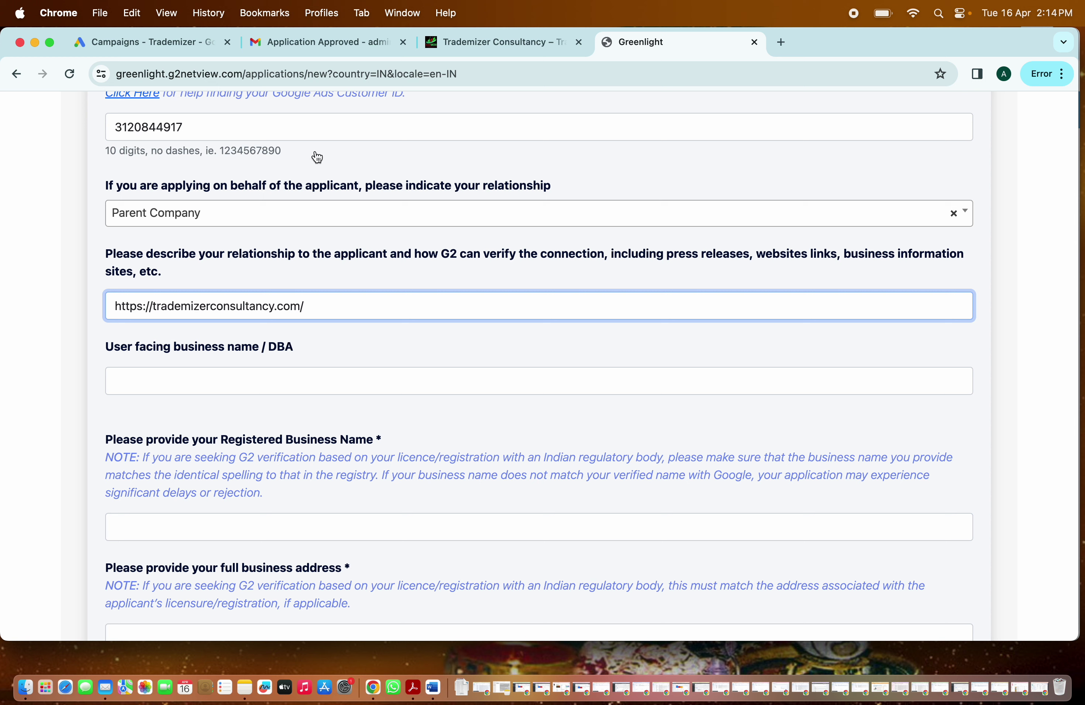
# - Review the company introduction and the SEBI registrant details on the Trademizer Consultancy website, highlighting each block, and return to the form
pyautogui.click(457, 41)
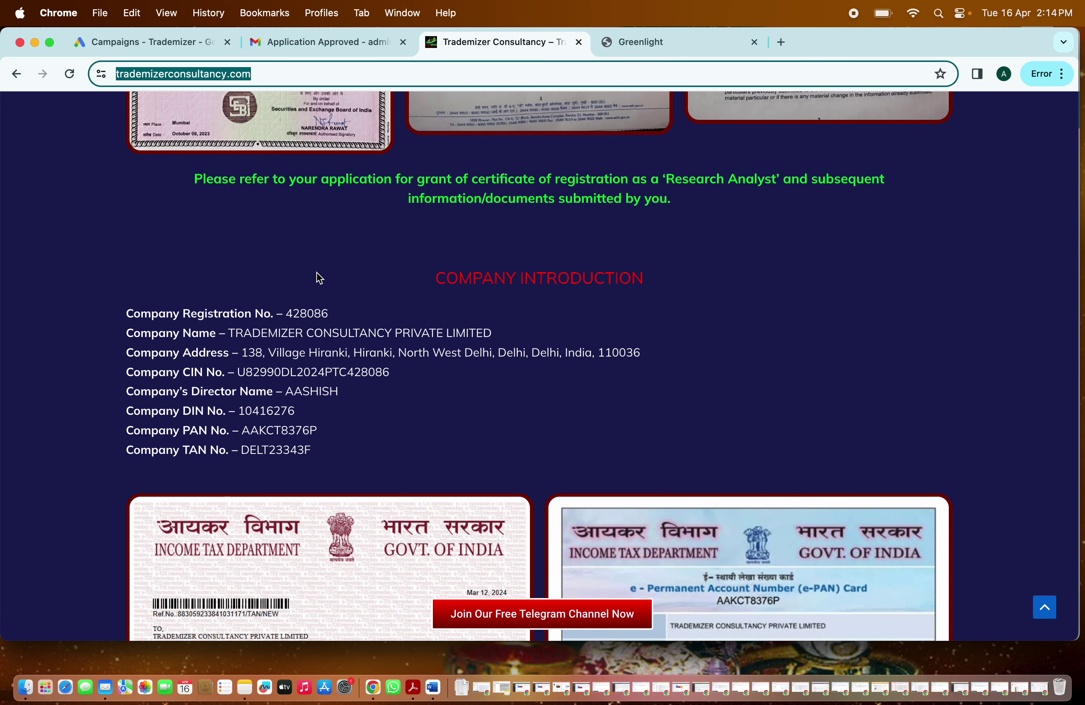
pyautogui.moveTo(124, 303); pyautogui.dragTo(344, 451)
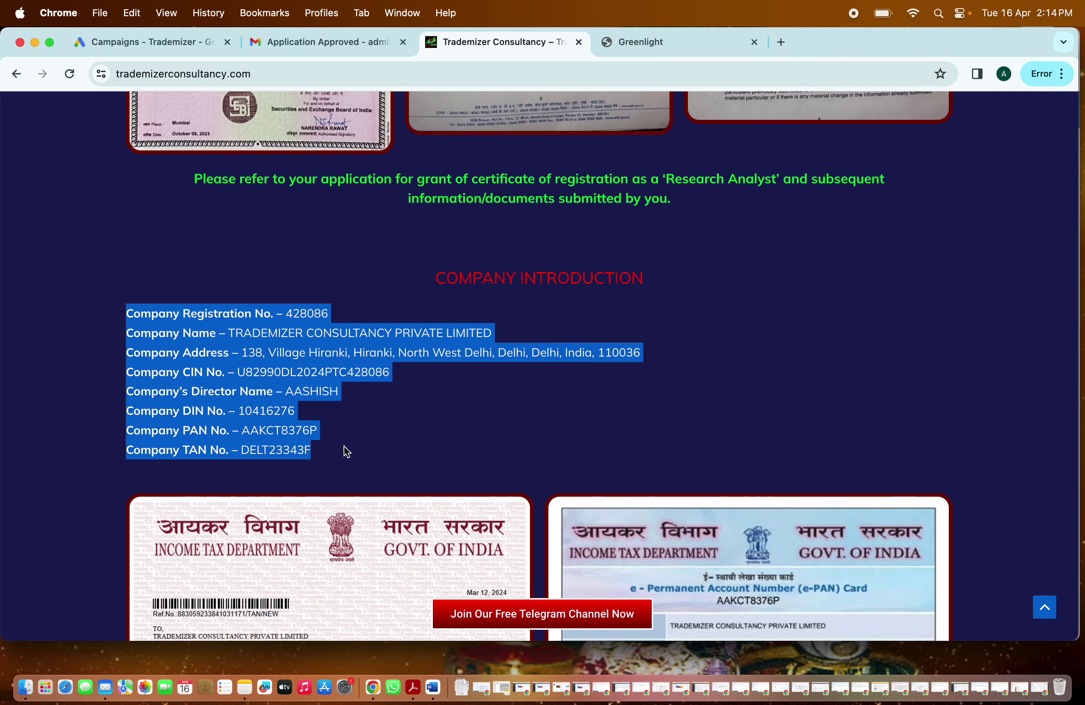
pyautogui.scroll(15, 360, 307)
pyautogui.moveTo(92, 263); pyautogui.dragTo(376, 467)
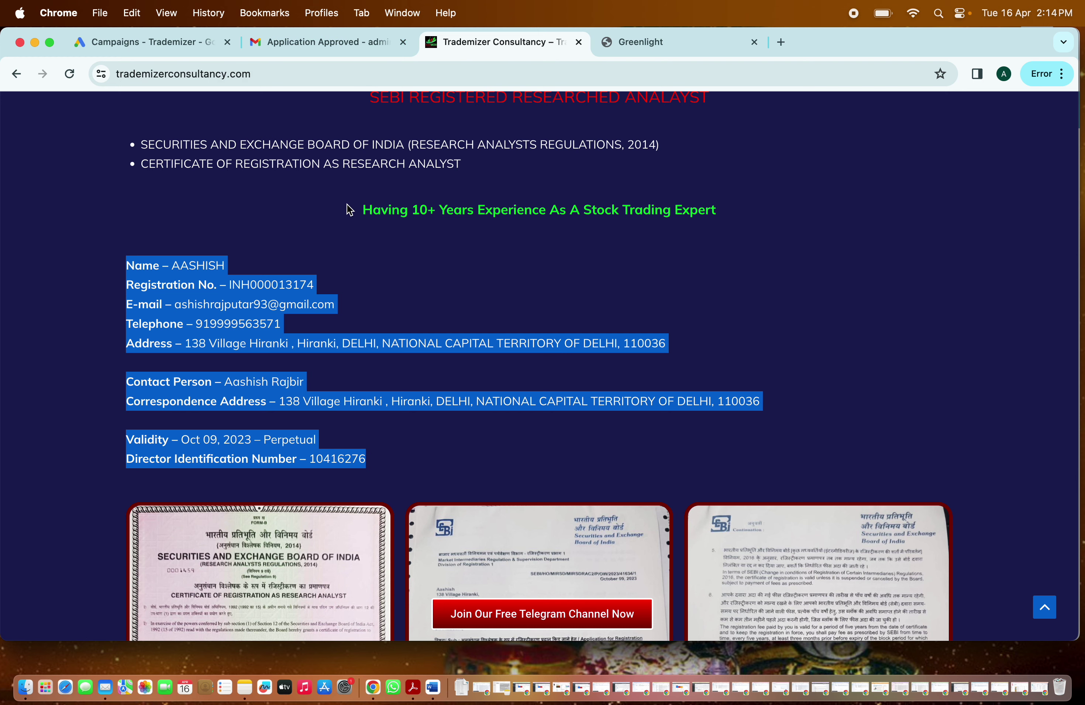
pyautogui.click(666, 43)
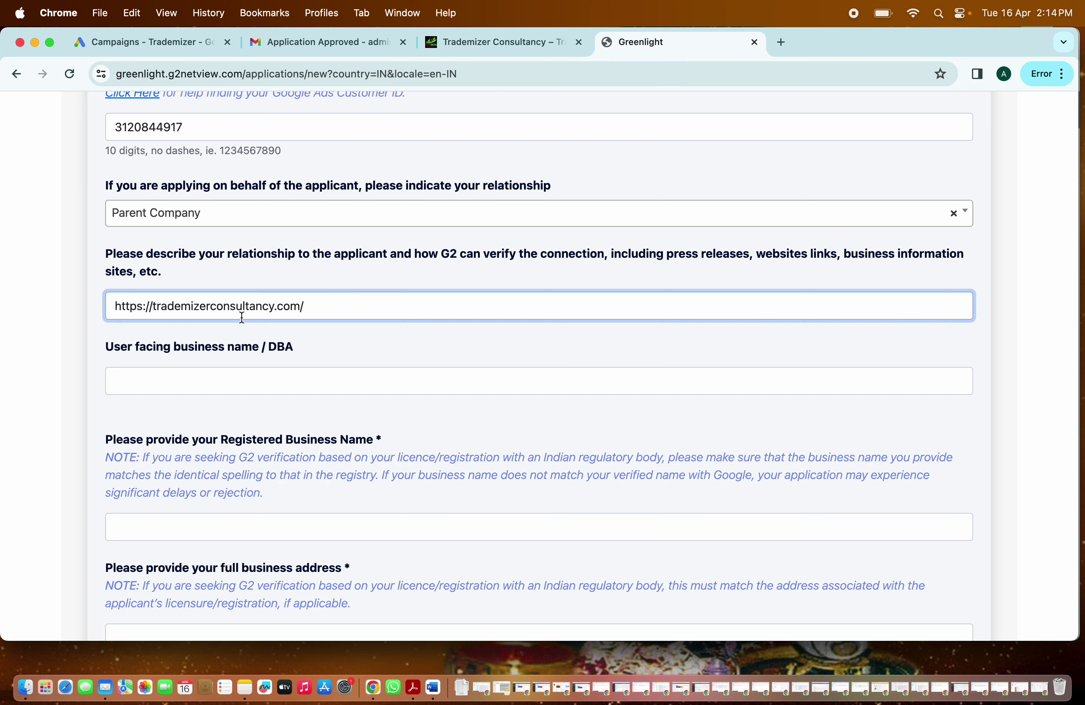
# - Look up the business name on the Trademizer Consultancy website for the form's User facing business name / DBA field
pyautogui.scroll(-2, 205, 273)
pyautogui.click(205, 274)
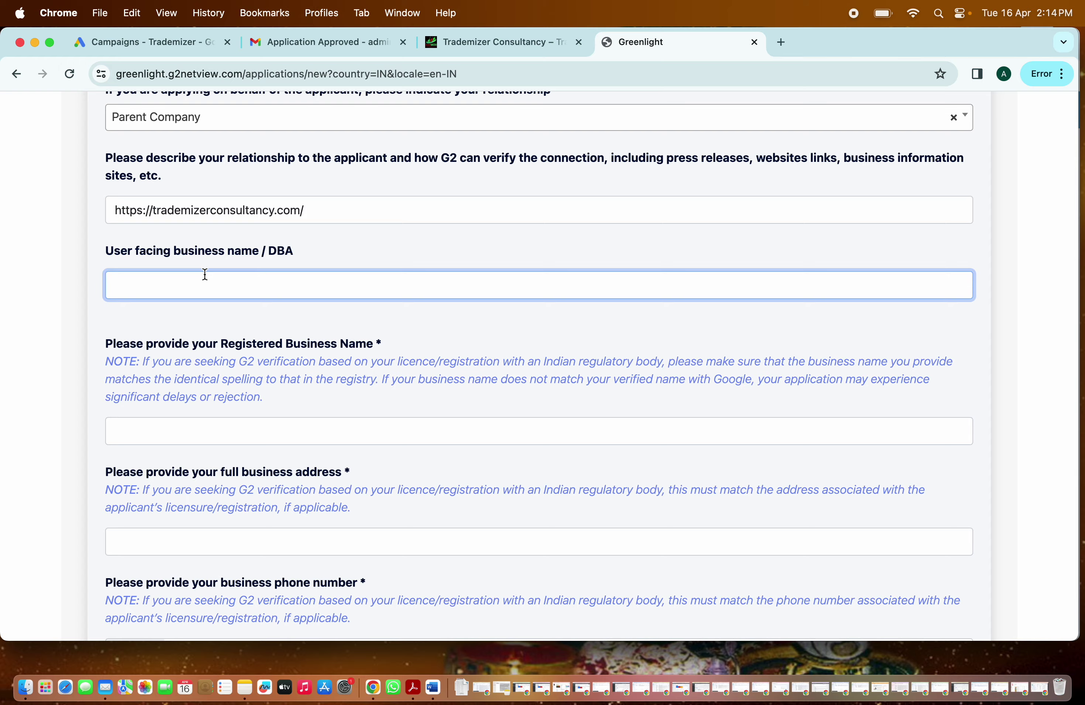
pyautogui.click(478, 41)
pyautogui.scroll(10, 364, 214)
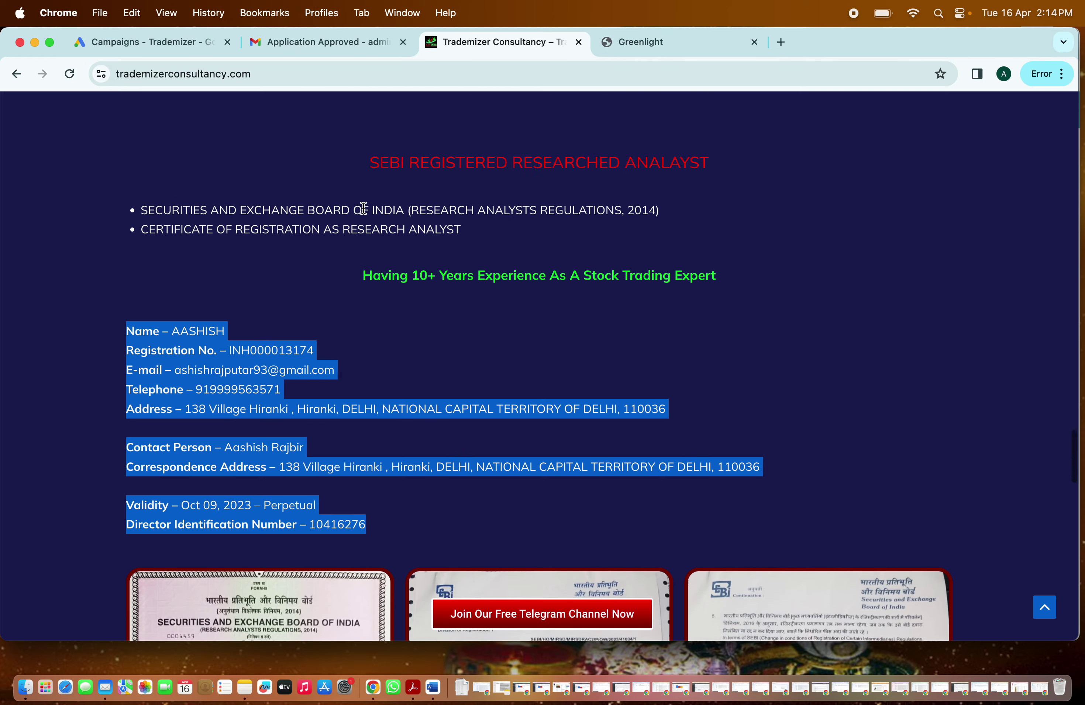
pyautogui.scroll(15, 131, 157)
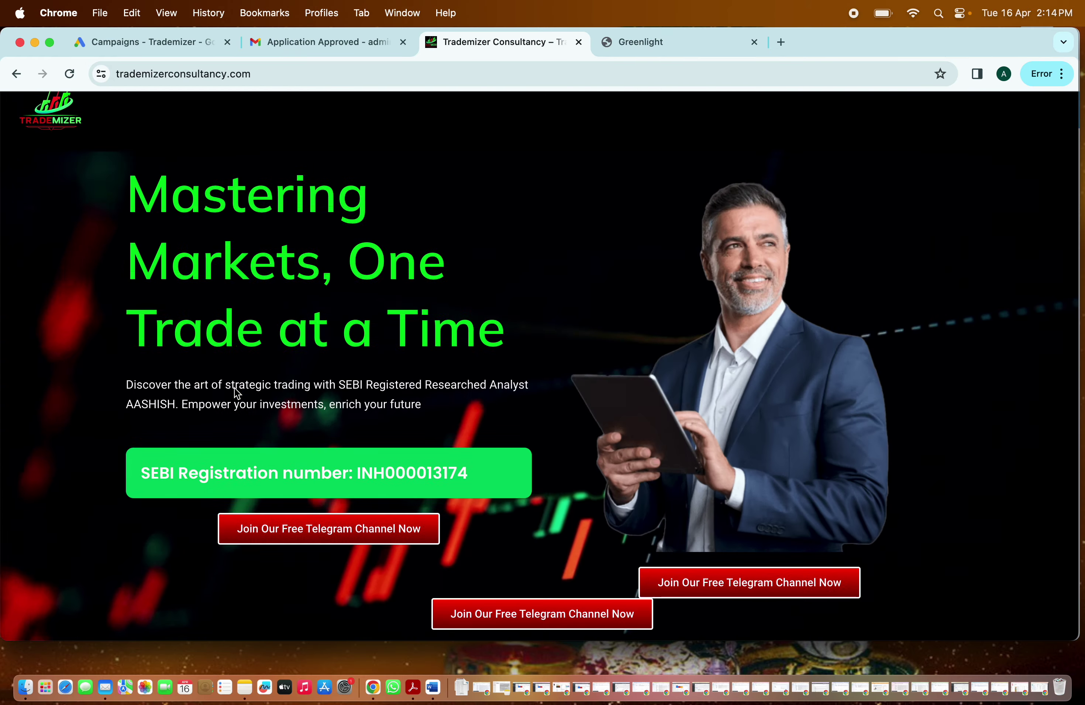